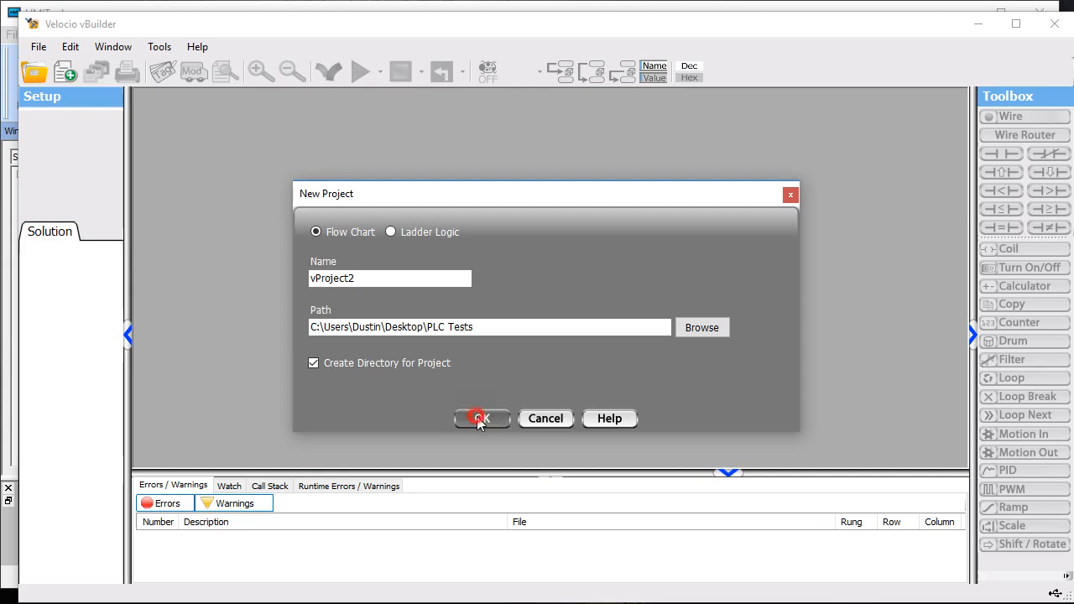
- Auto-detect the connected PLC hardware, accept the default serial and high-speed counter settings, and maximize the flow chart window
click(56, 176)
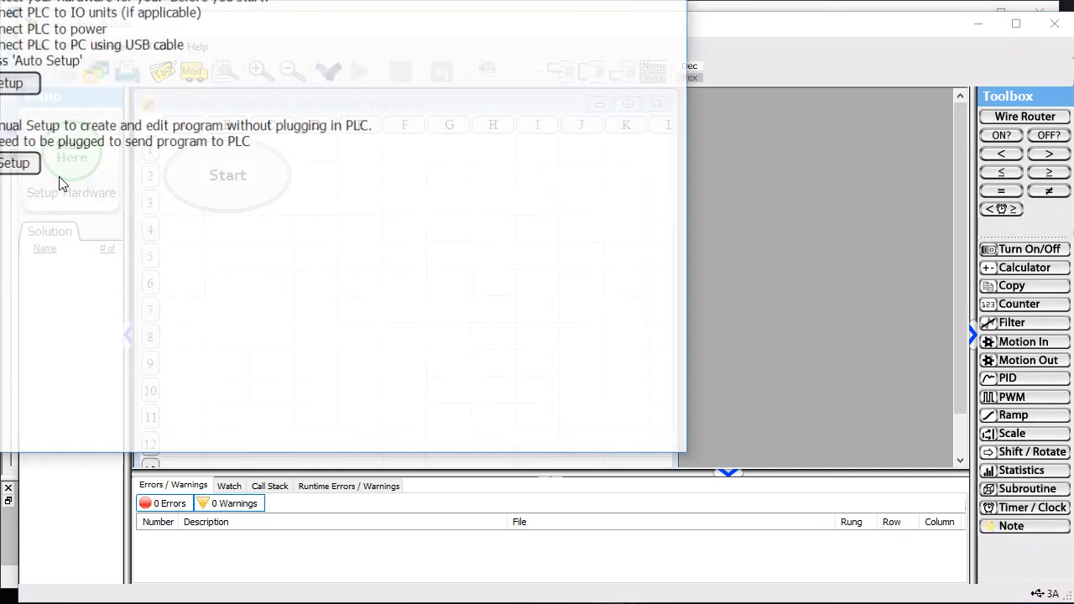
drag(112, 0, 282, 58)
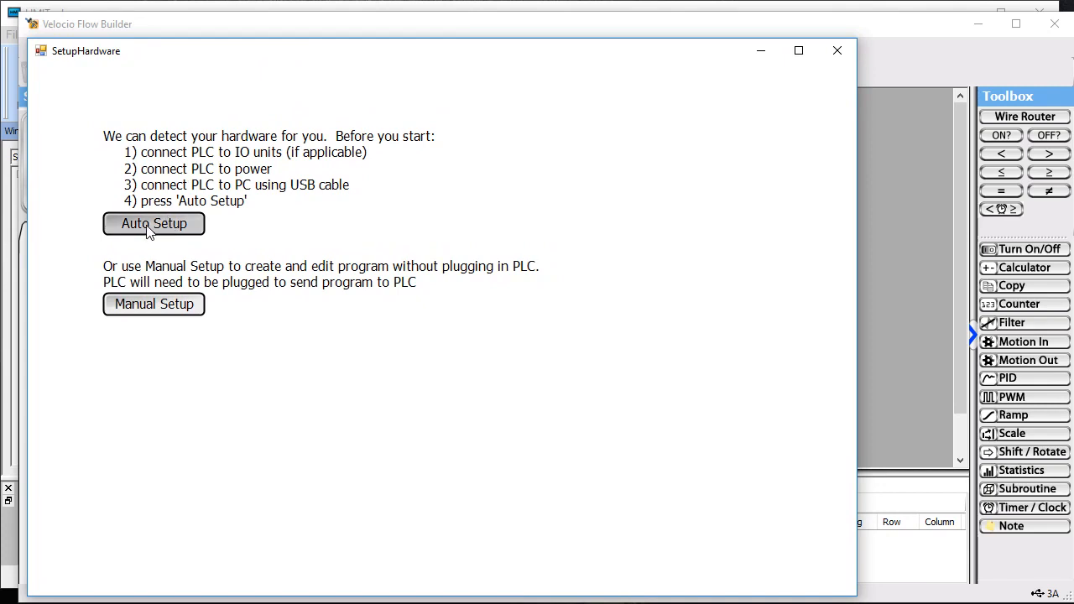
click(150, 227)
click(500, 576)
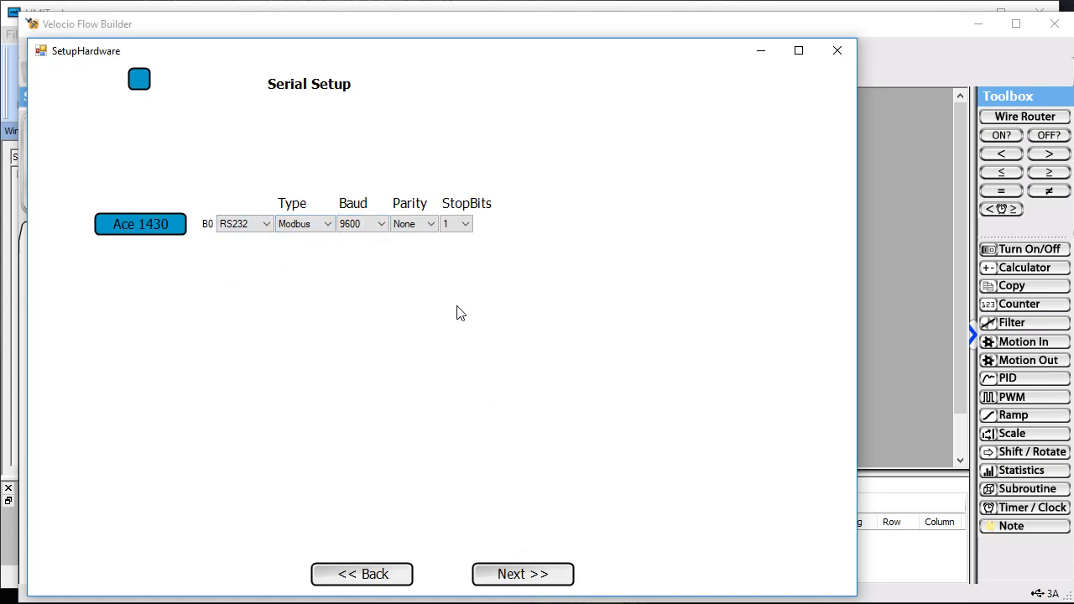
click(513, 577)
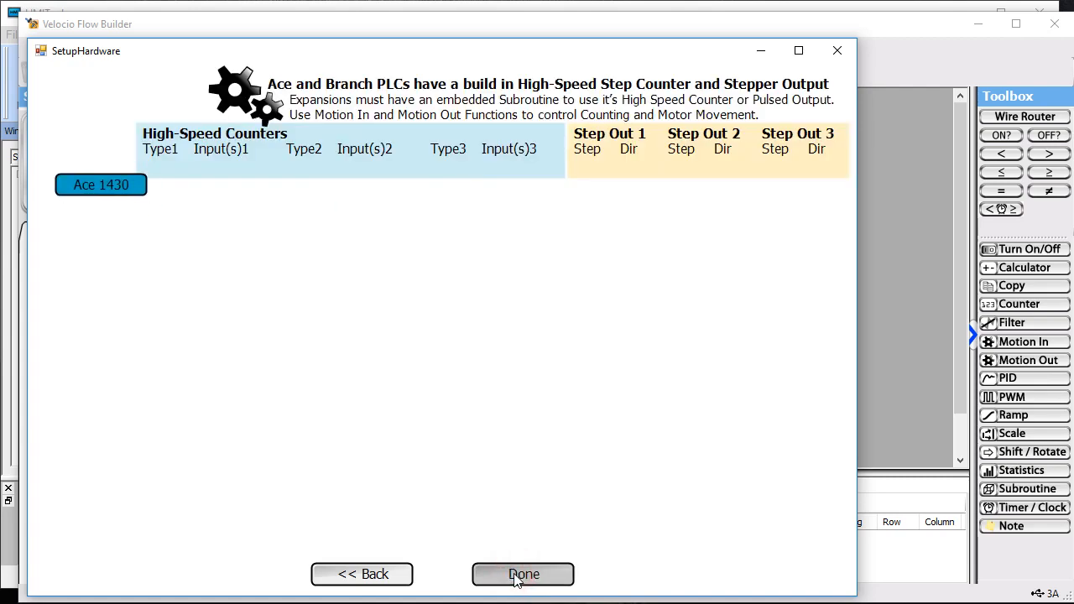
click(516, 577)
click(367, 103)
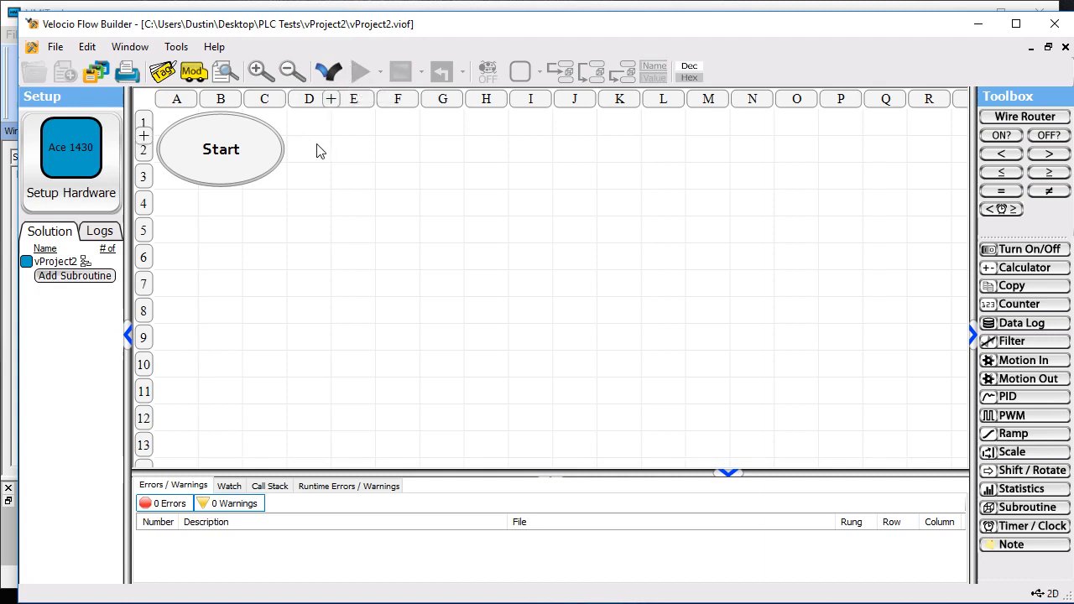
click(328, 243)
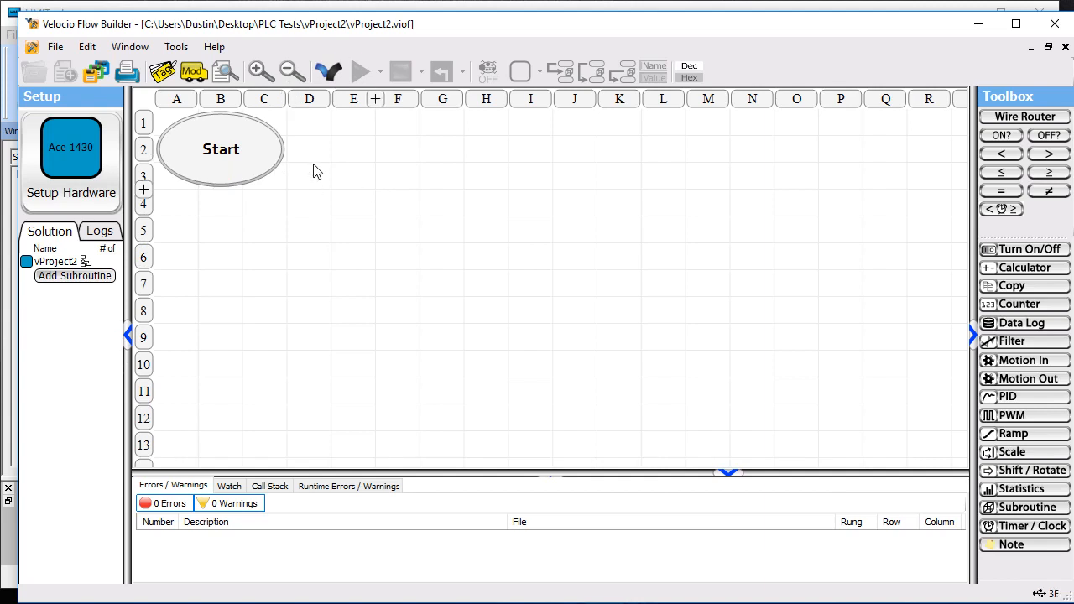
- Add a Start / Continue timer block tagged myTimer below Start, shift both blocks one column right and link them
click(1021, 526)
click(207, 224)
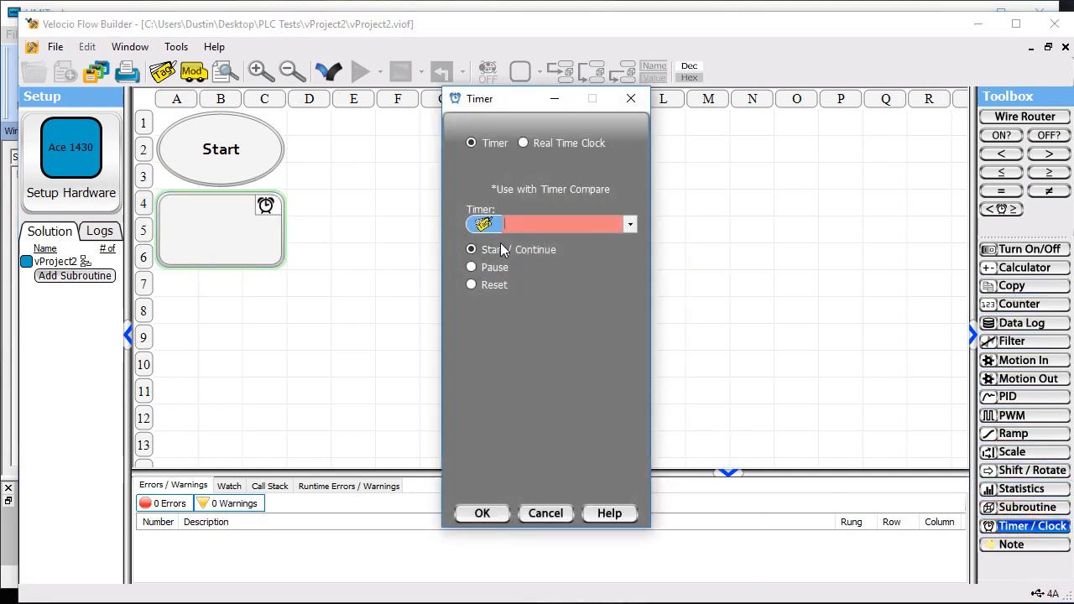
text(myTimer)
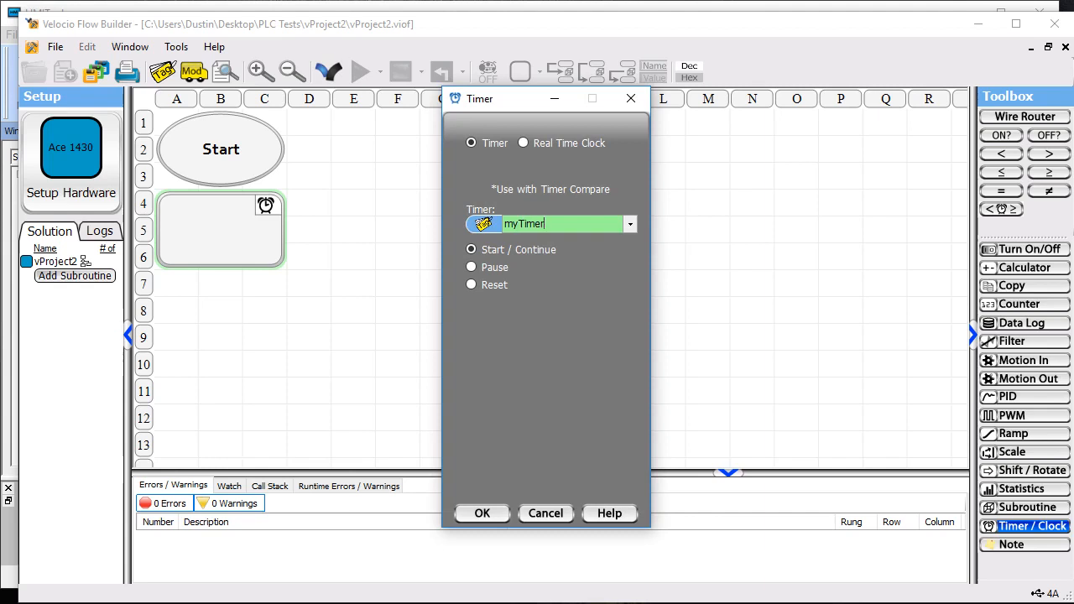
click(480, 513)
drag(220, 172, 273, 268)
drag(226, 142, 275, 146)
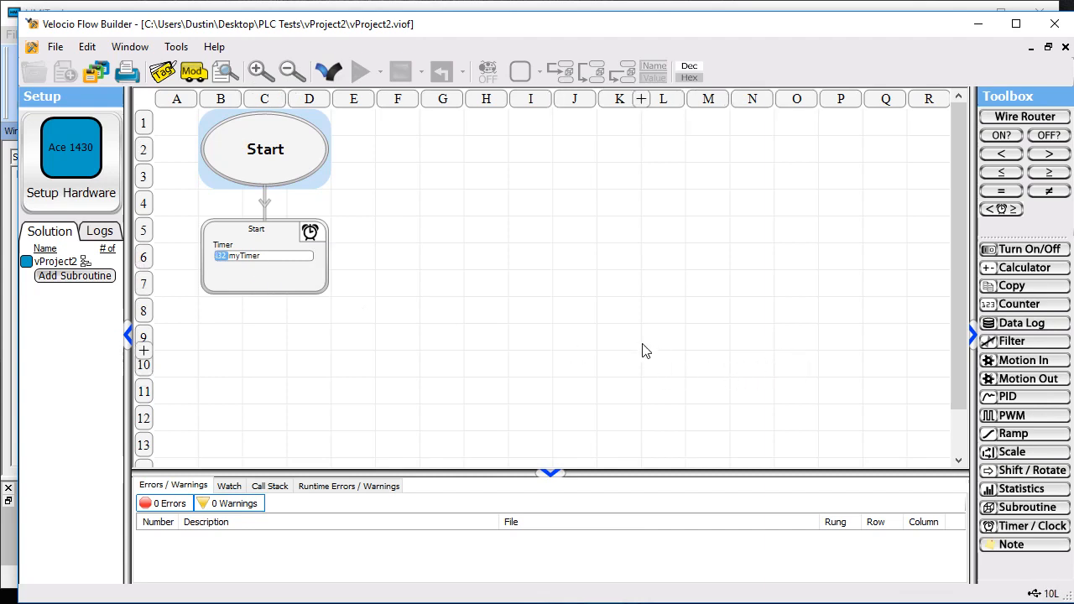
- Place a Copy block below the timer block and set its first source to a new Float tag fromHMI
click(1014, 286)
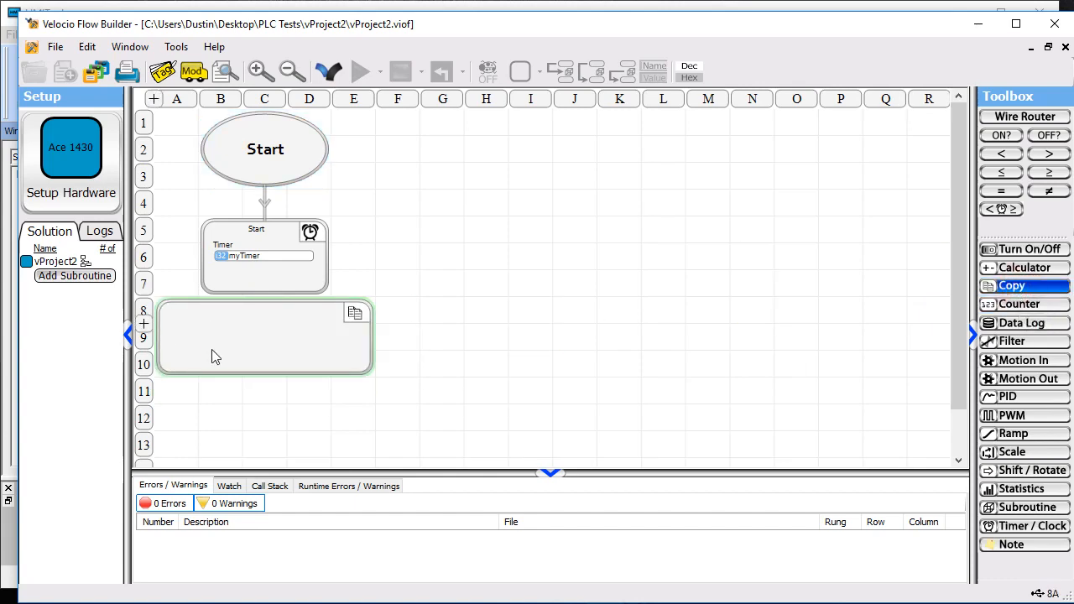
click(211, 350)
click(180, 25)
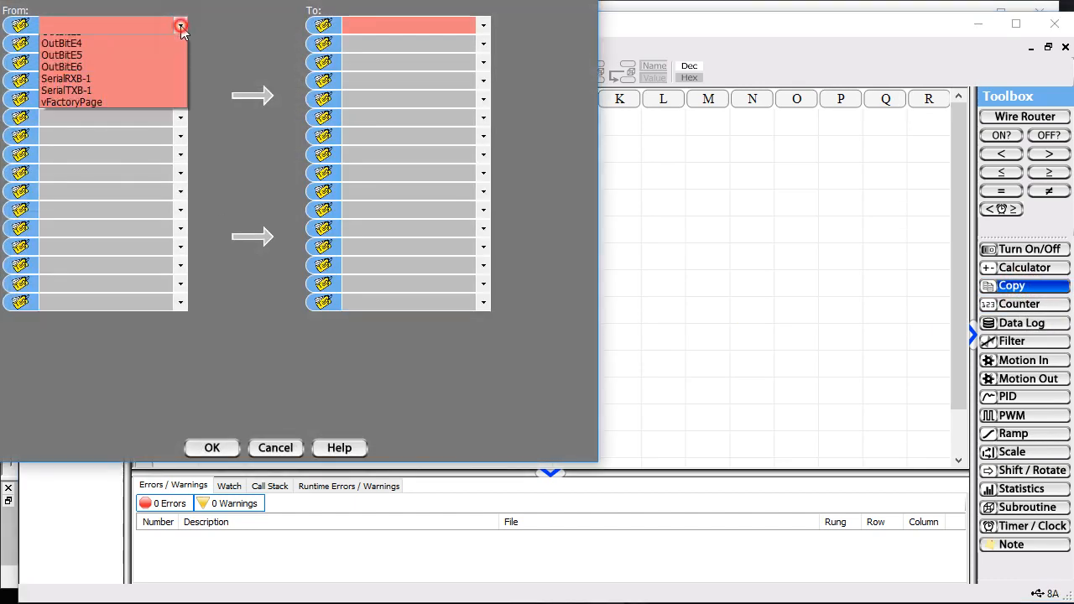
click(161, 25)
click(146, 25)
text(fromHMI)
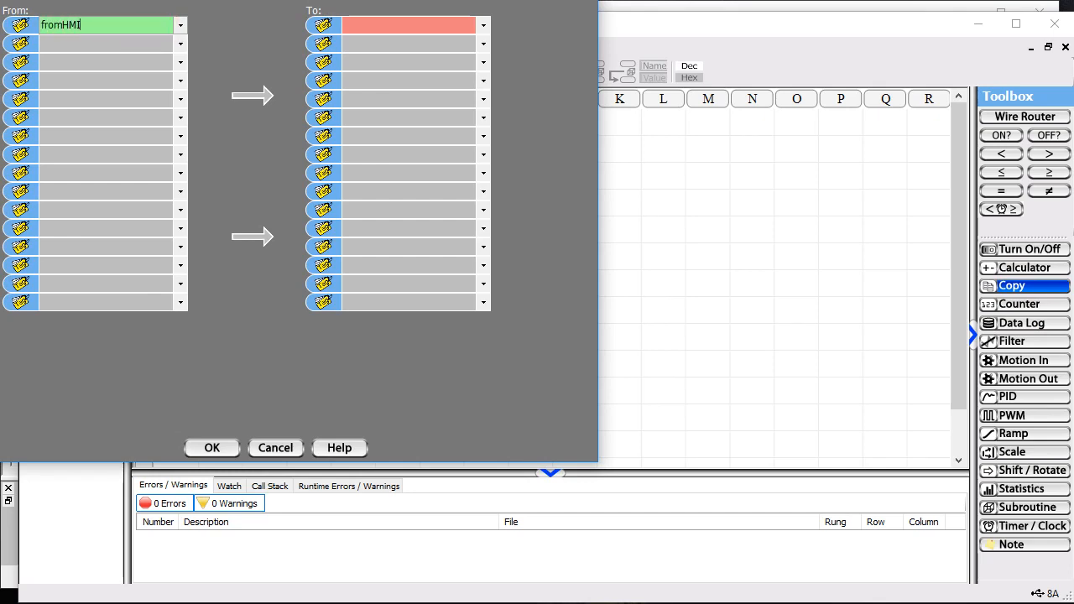
key(Return)
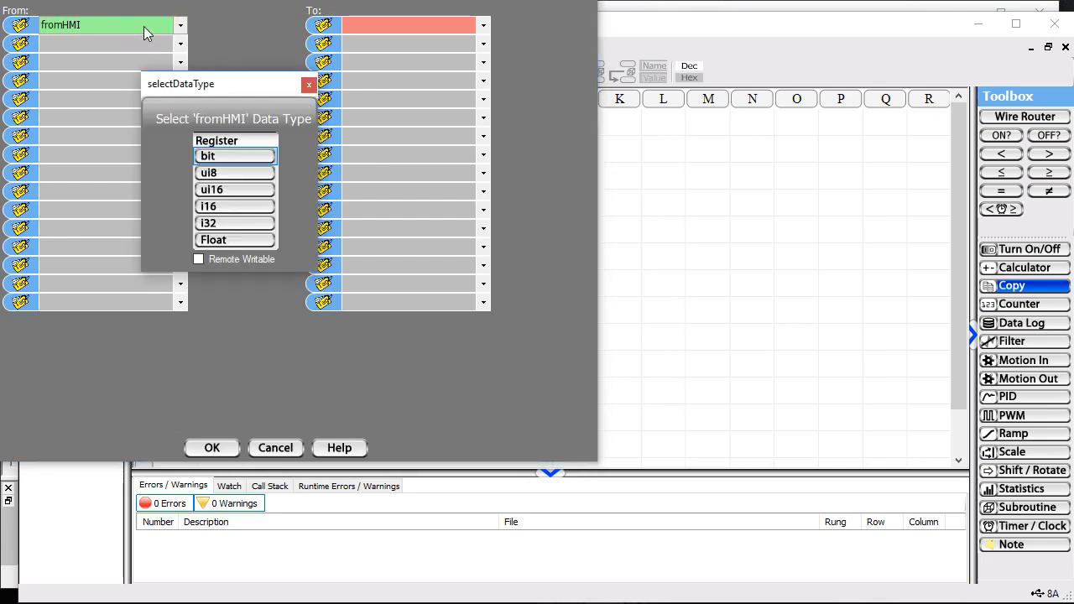
click(210, 241)
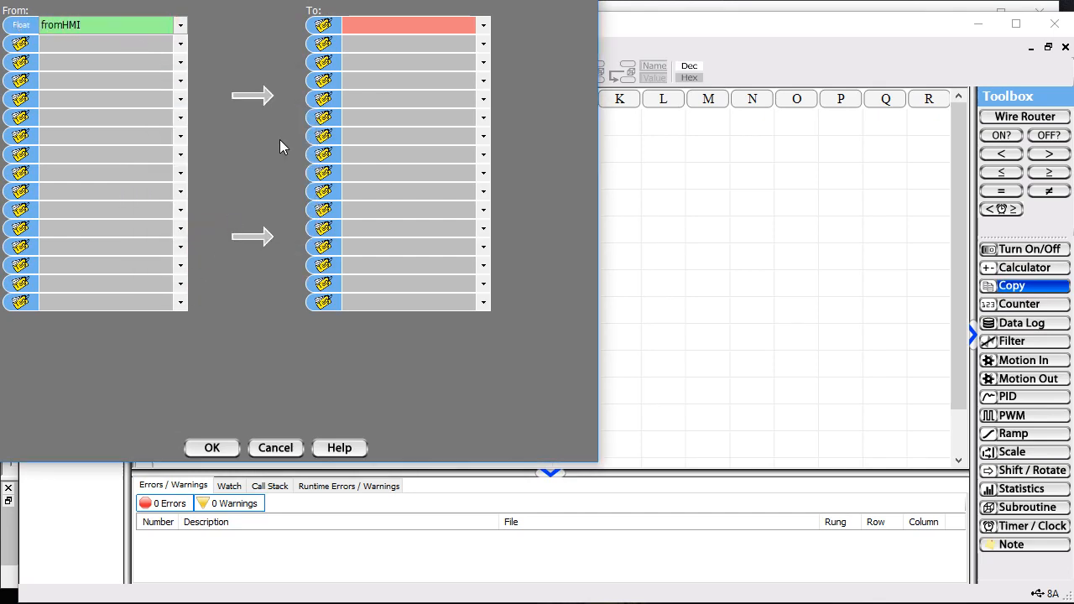
- Set the first copy destination to a new Float tag dummyVar
click(379, 25)
text(dummyVar)
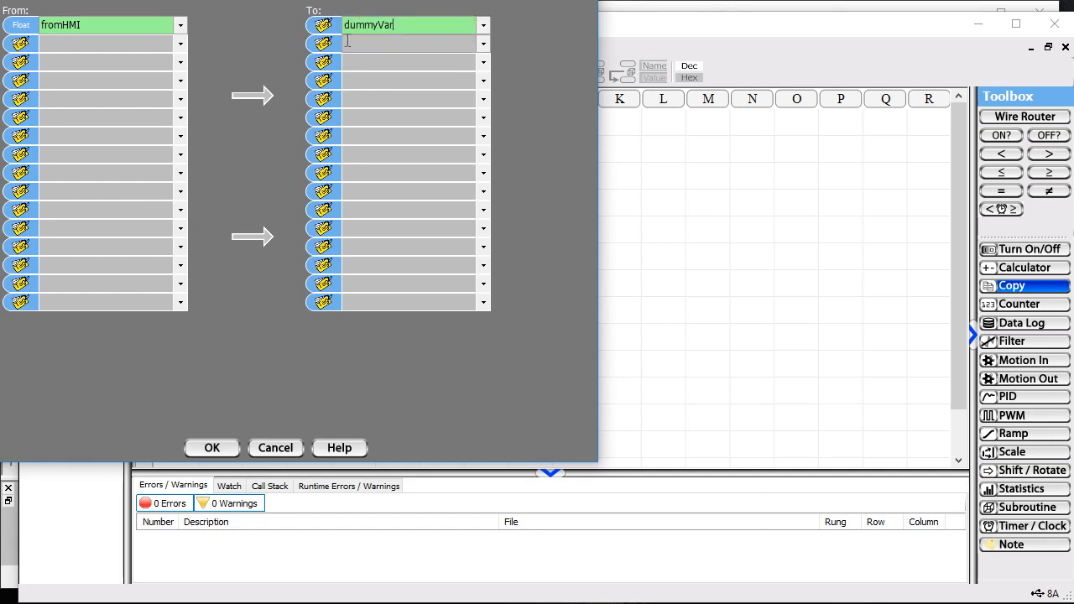
click(156, 48)
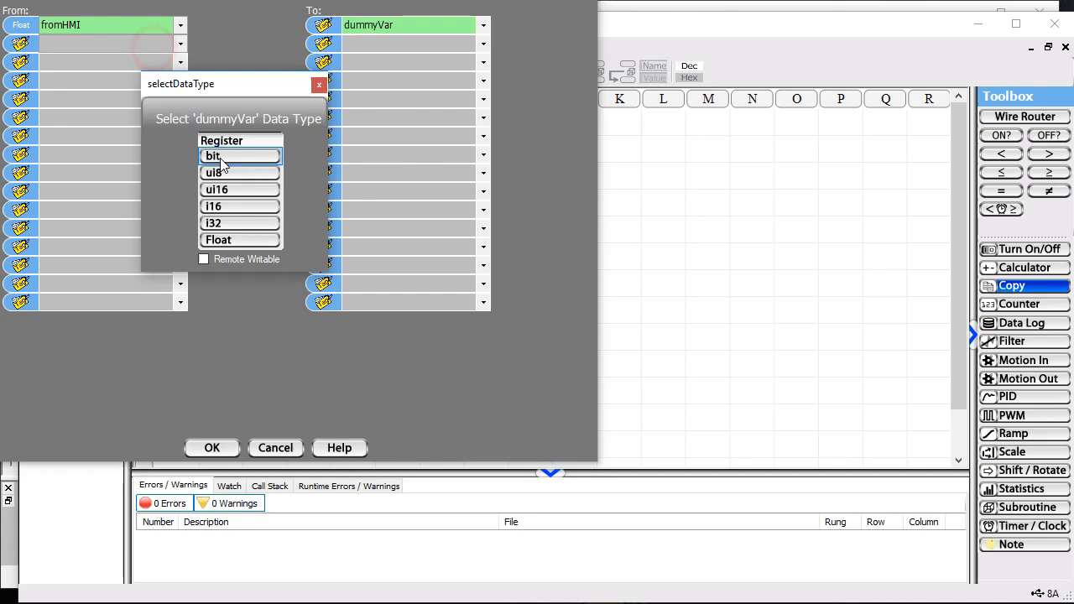
click(240, 236)
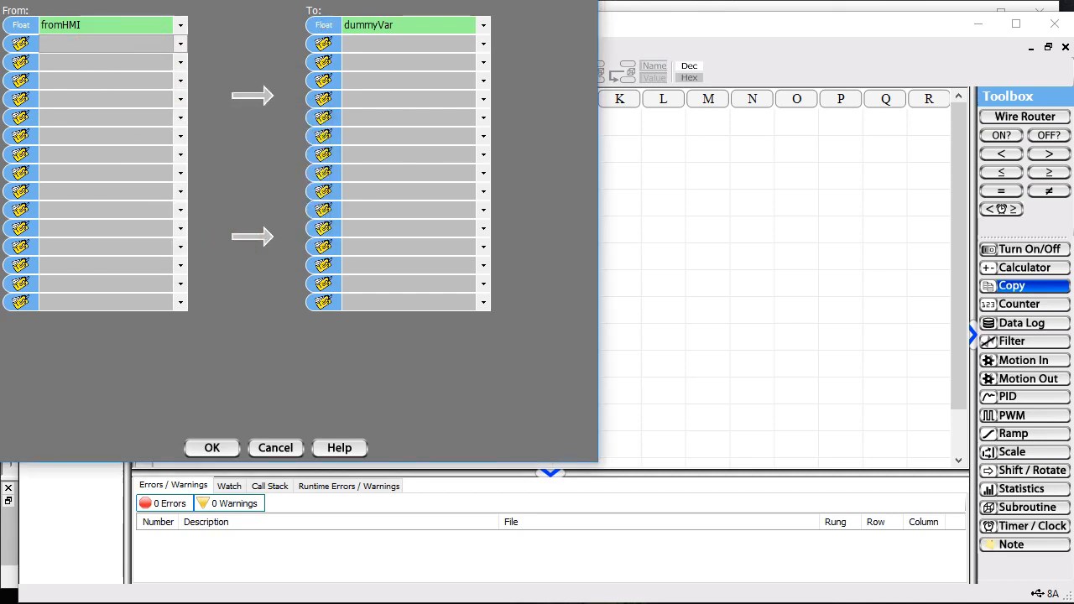
- Set InBitC1 and OutBitD1 as the second and third sources of the Copy block
drag(164, 0, 550, 128)
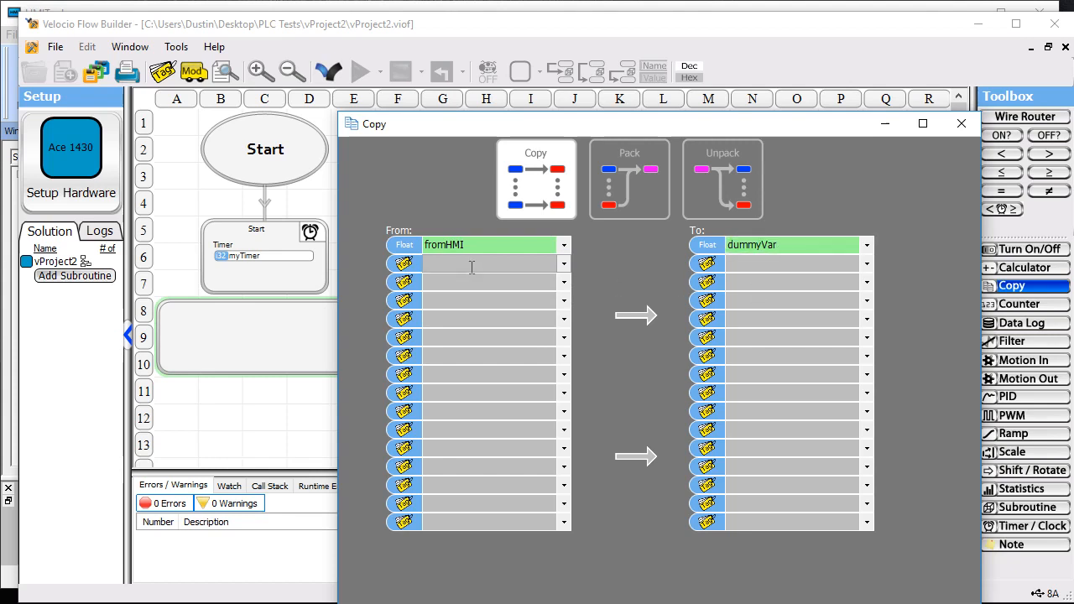
click(563, 264)
click(554, 280)
click(556, 282)
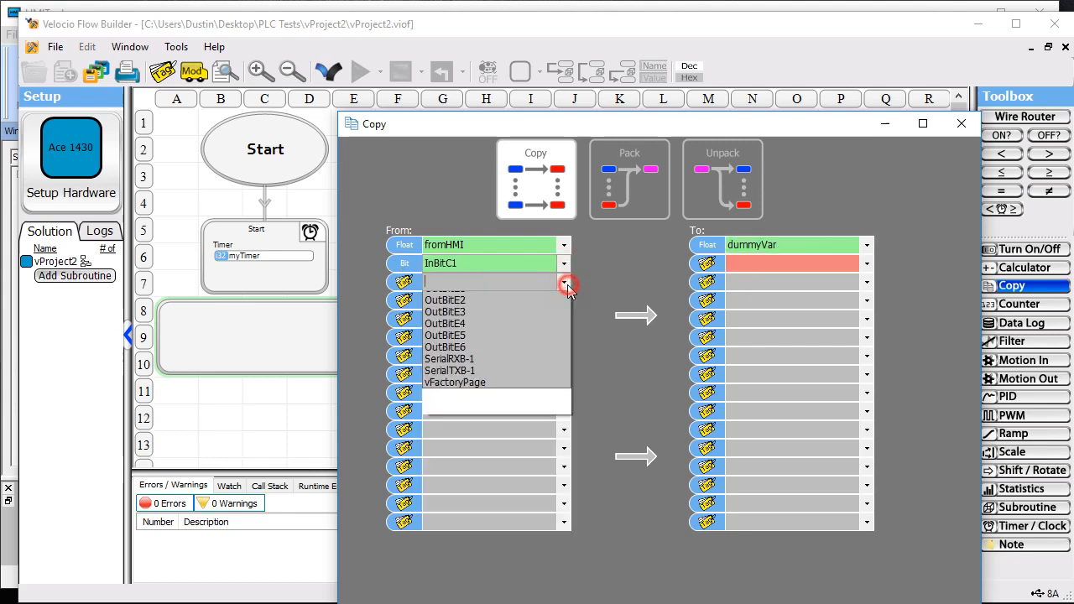
click(499, 381)
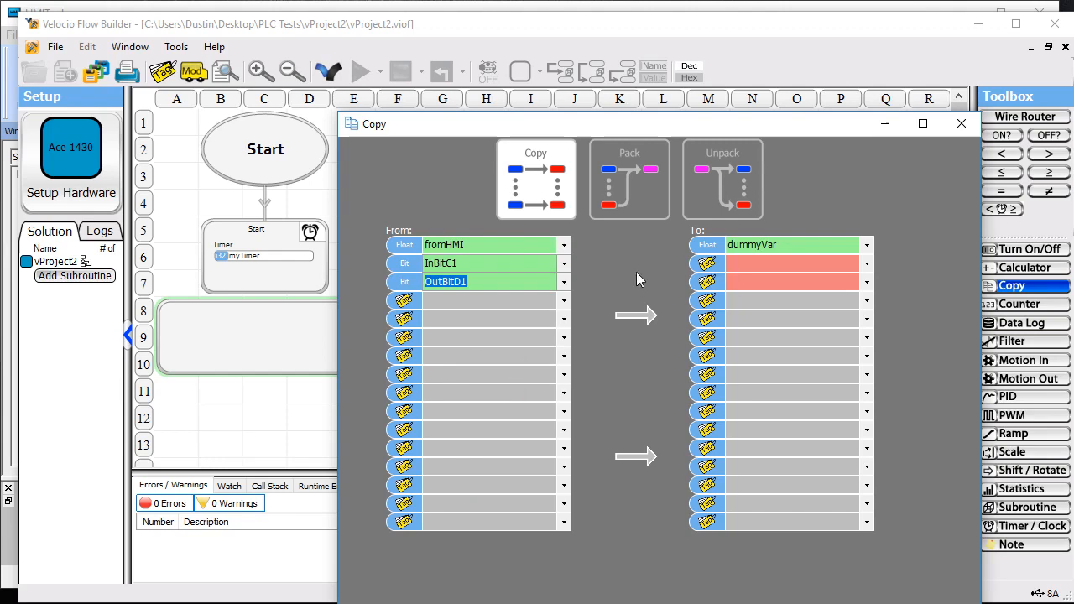
- Set dummyVar as the destination for both InBitC1 and OutBitD1, and accept the Copy block
click(869, 264)
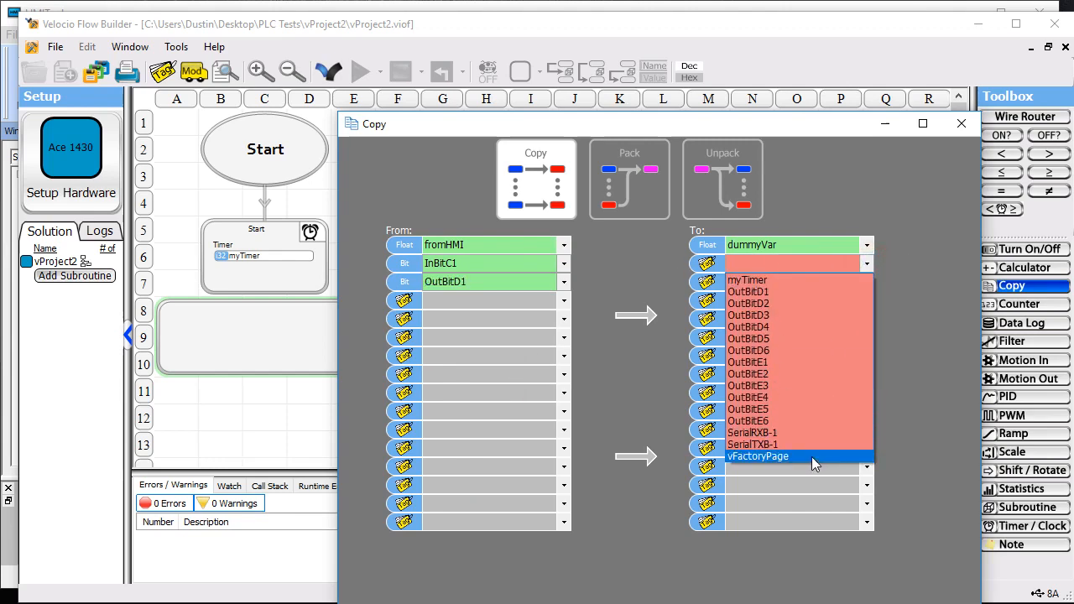
click(773, 263)
text(d)
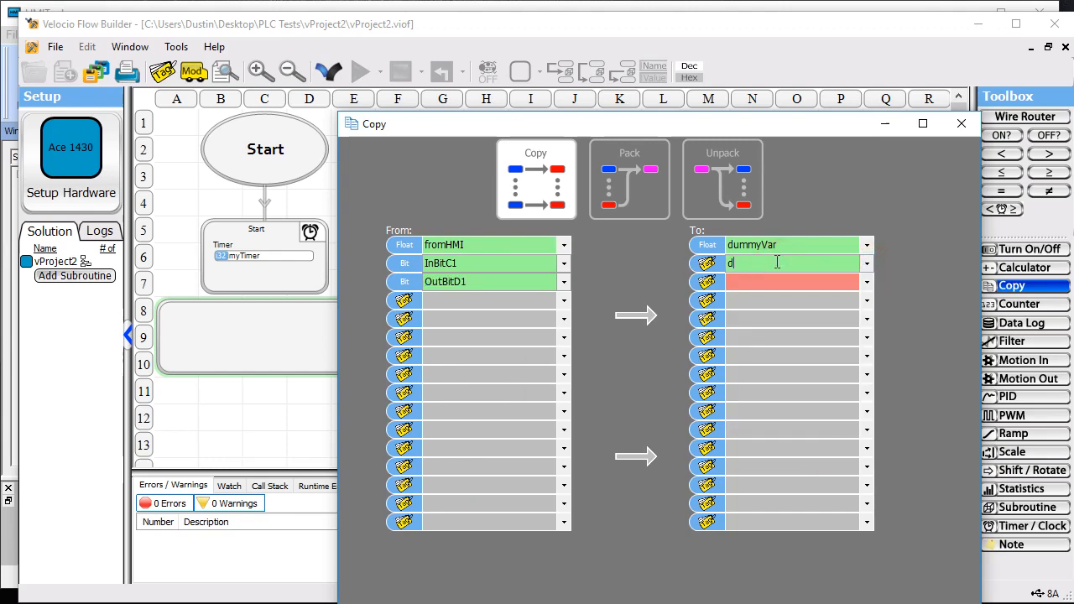
text(ummyVar)
key(Return)
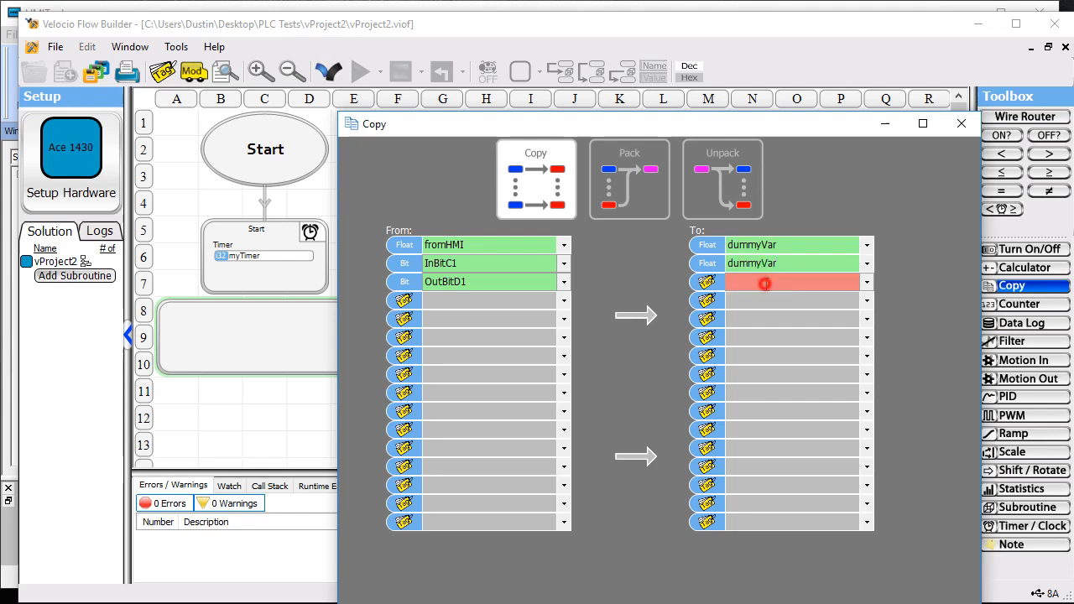
click(868, 284)
click(807, 280)
text(dummyV)
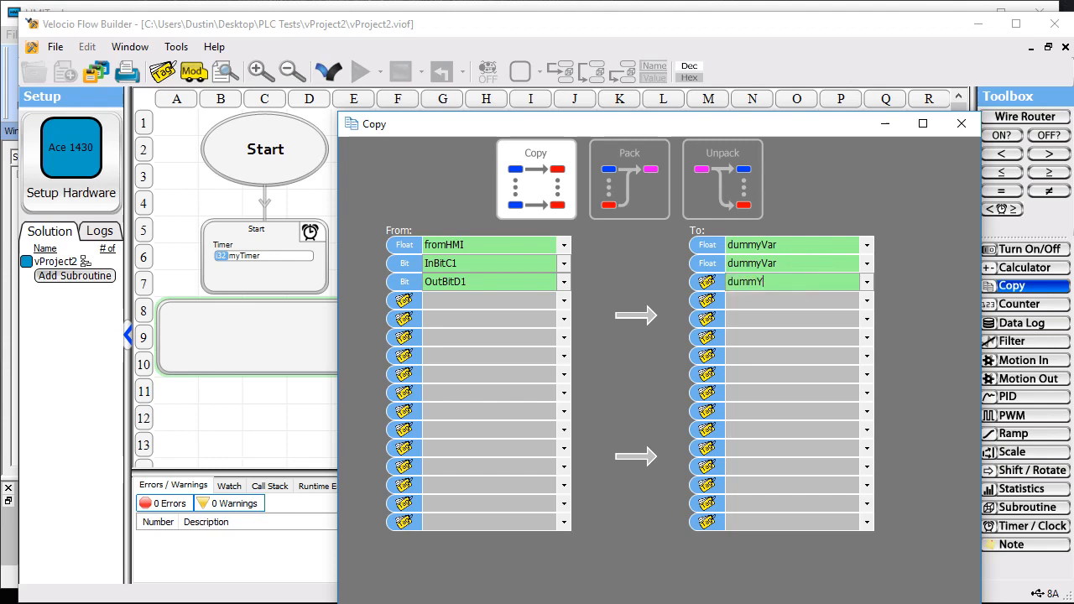
text(ar)
drag(647, 132, 592, 70)
click(545, 601)
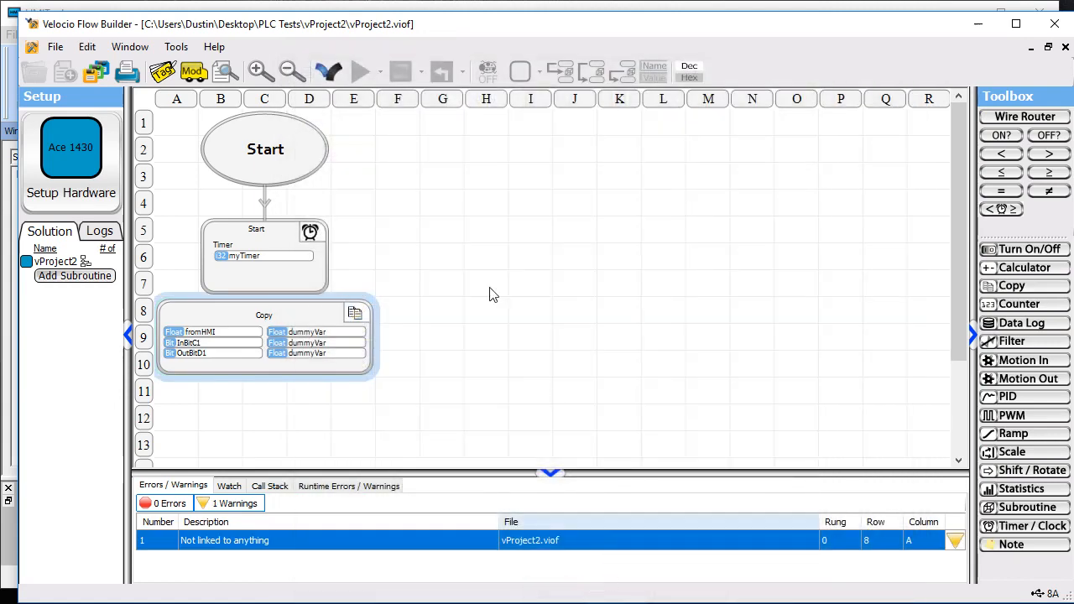
- Link the timer block to the Copy block and download the program to the PLC in debug mode with tag values shown
drag(264, 288, 264, 309)
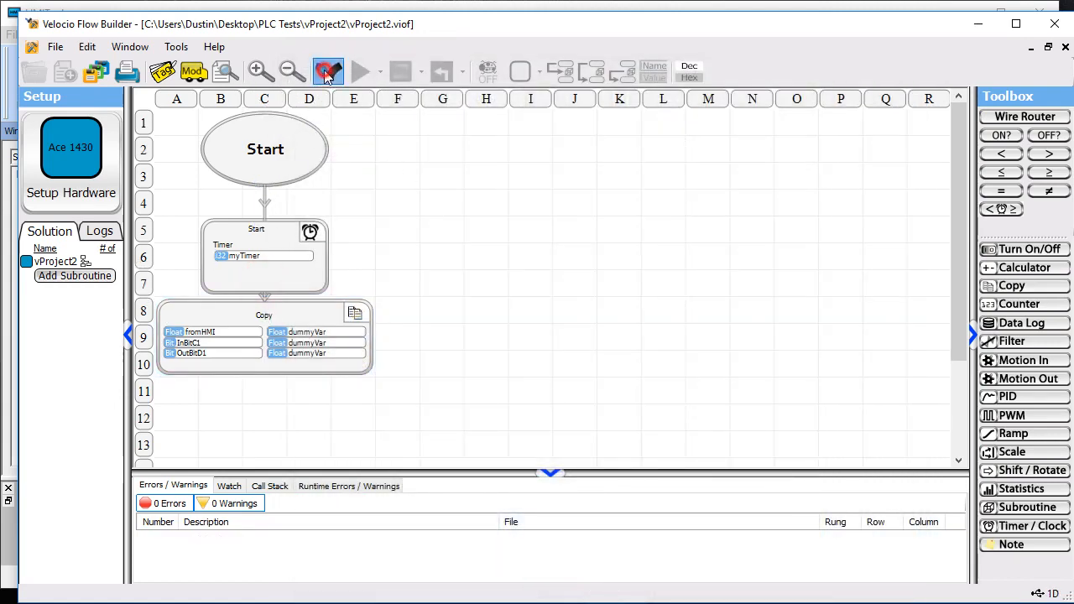
click(328, 71)
click(488, 72)
click(654, 77)
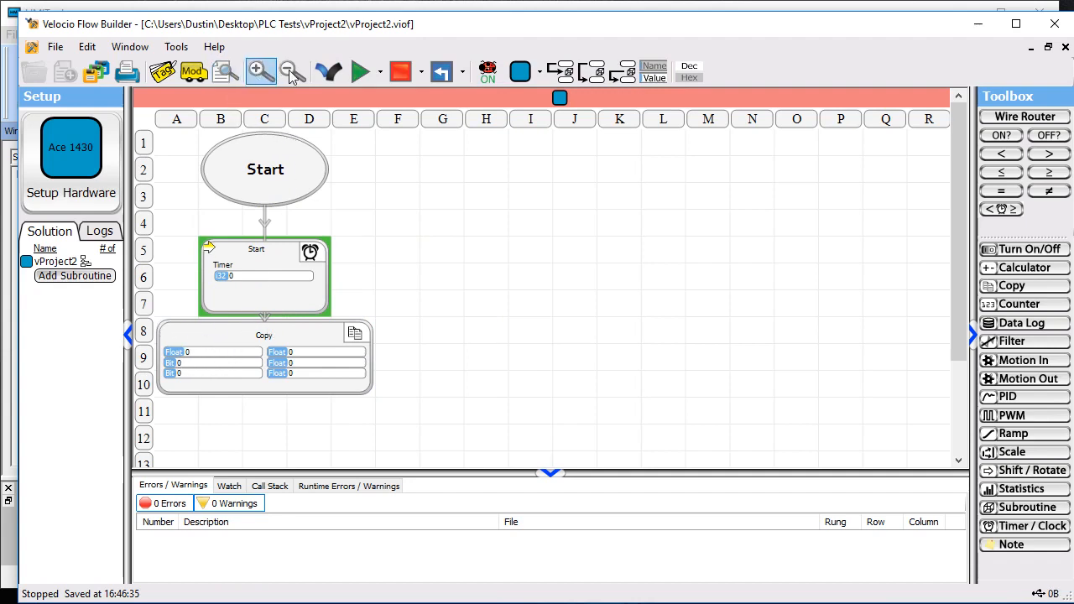
- Add InBitC1 and OutBitD1 as the first two bit tags in the Modbus setup
click(333, 74)
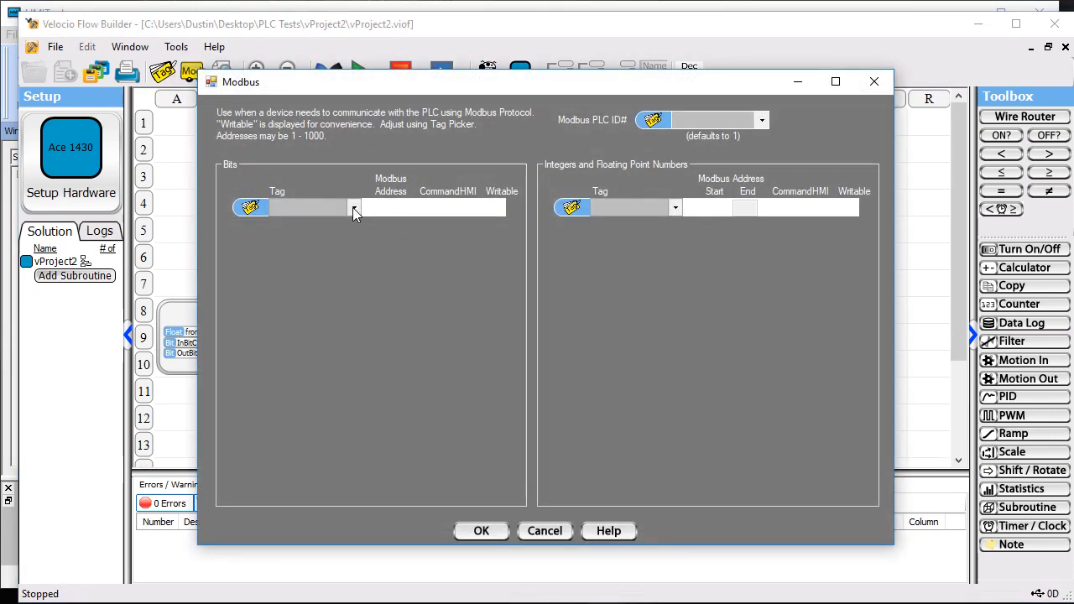
click(353, 207)
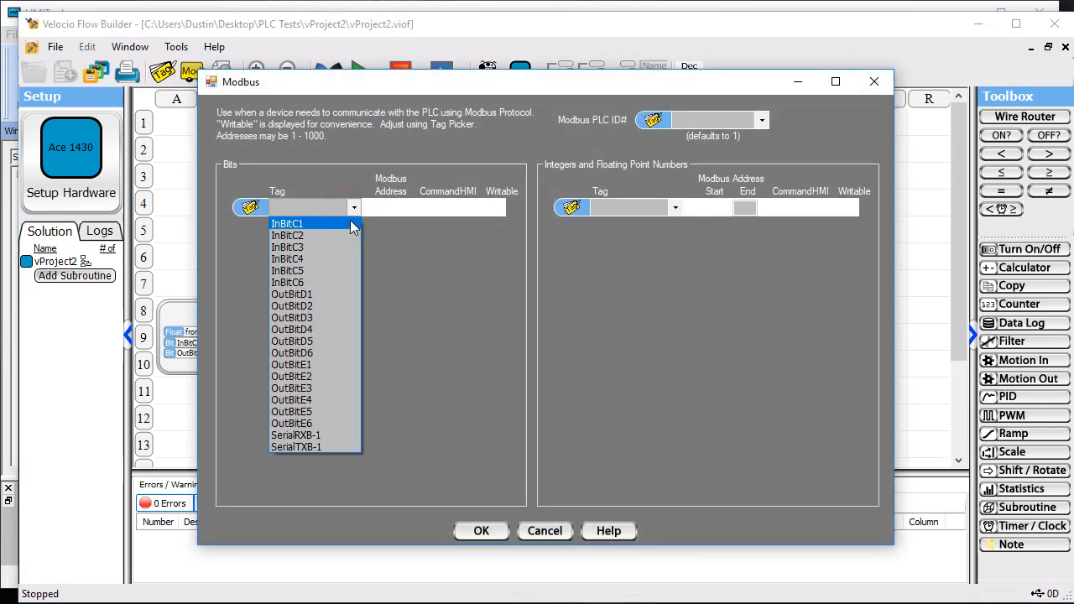
click(351, 222)
click(359, 227)
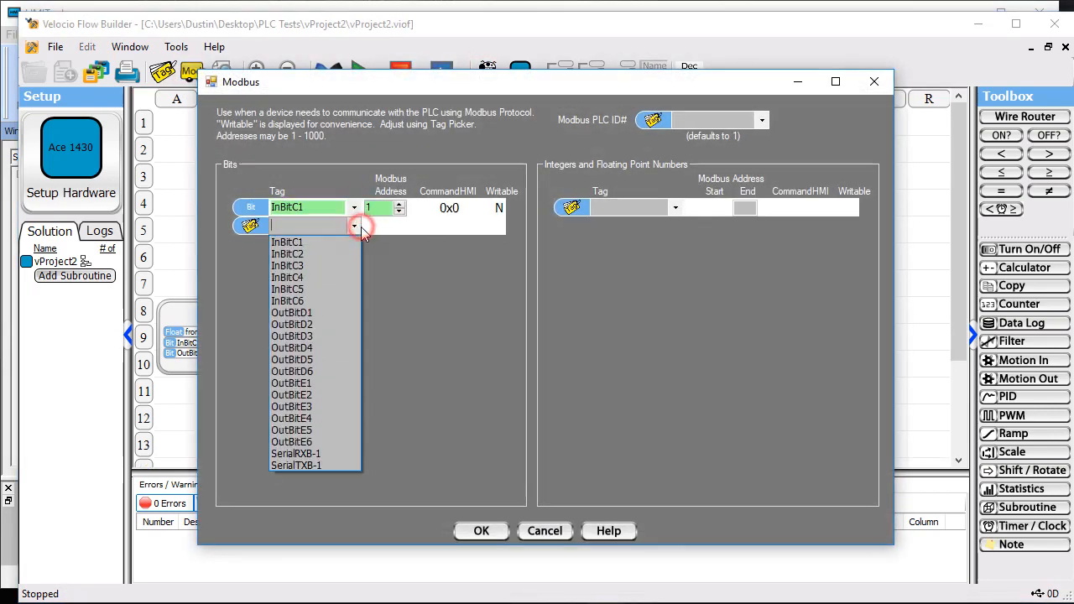
click(334, 313)
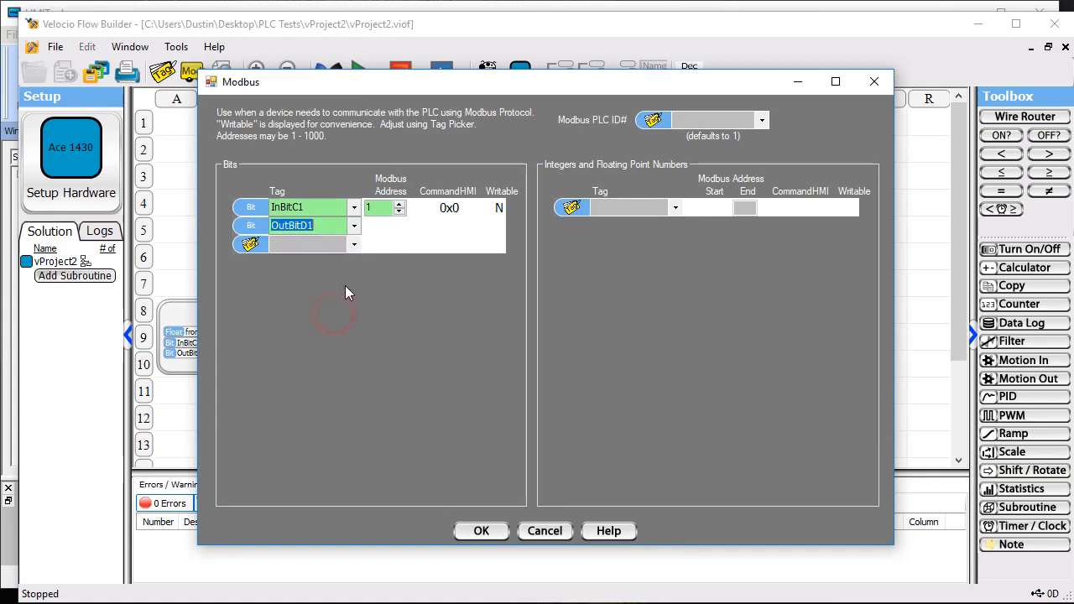
- Make OutBitD1 remote writable in the tag list and select it for its Modbus entry
click(248, 226)
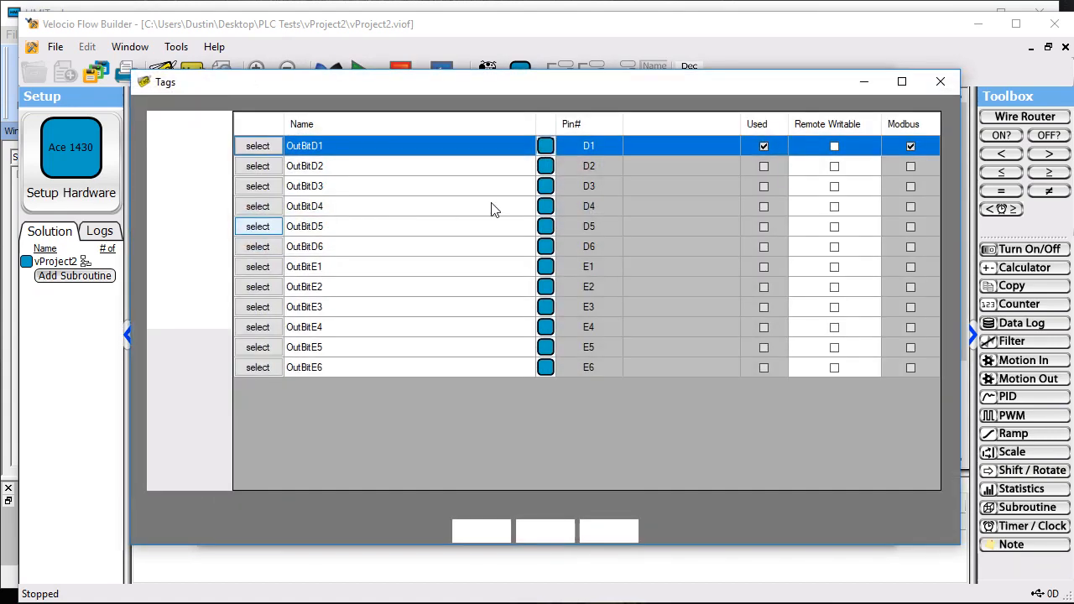
click(834, 147)
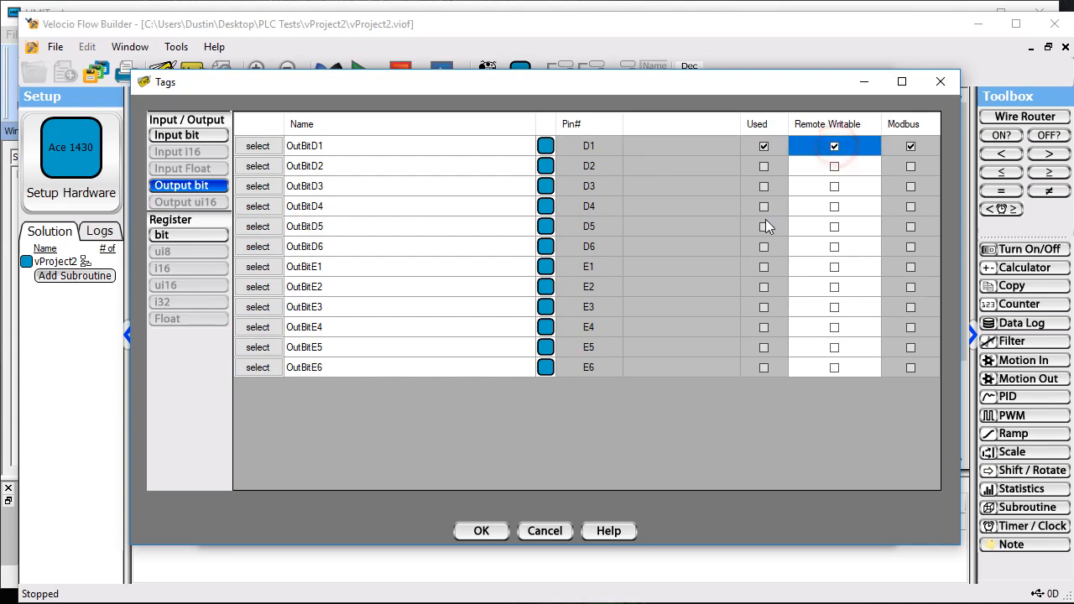
click(258, 146)
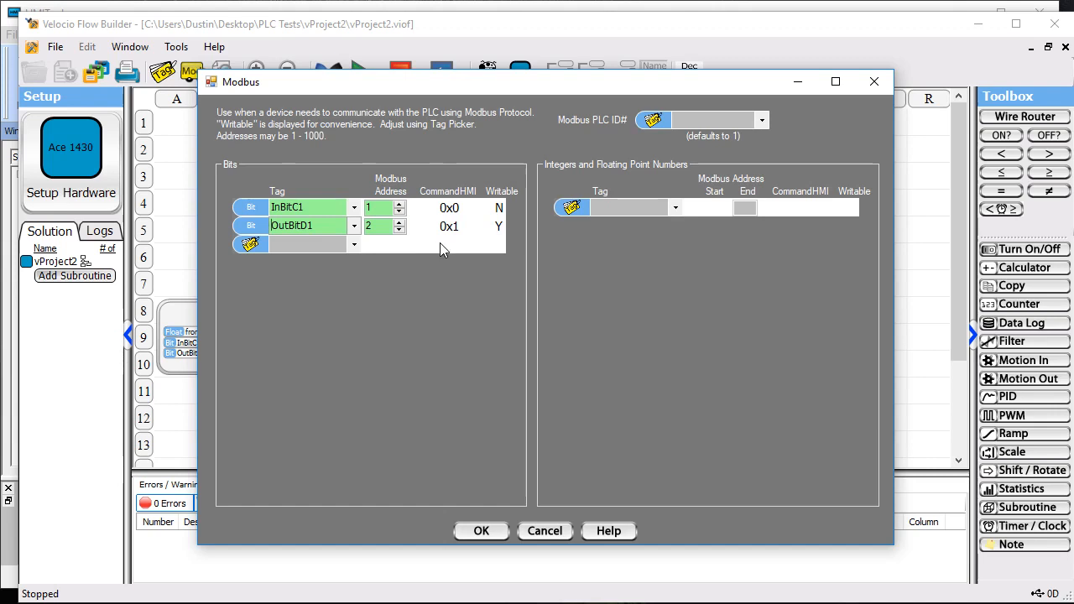
- Add myTimer and fromHMI as the first two integer and floating point tags in the Modbus setup
click(675, 208)
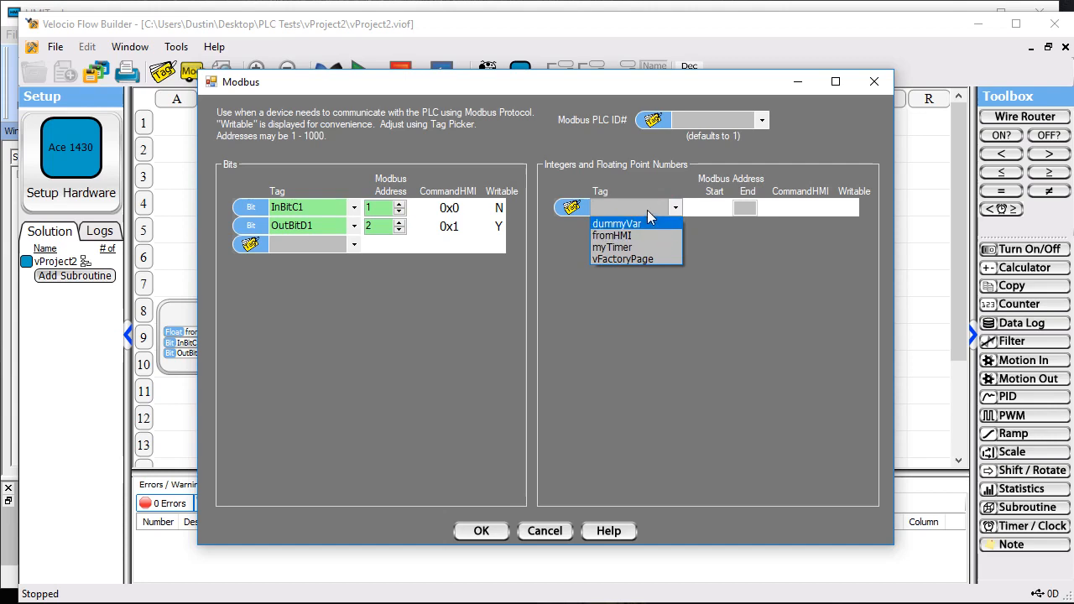
click(647, 210)
click(677, 210)
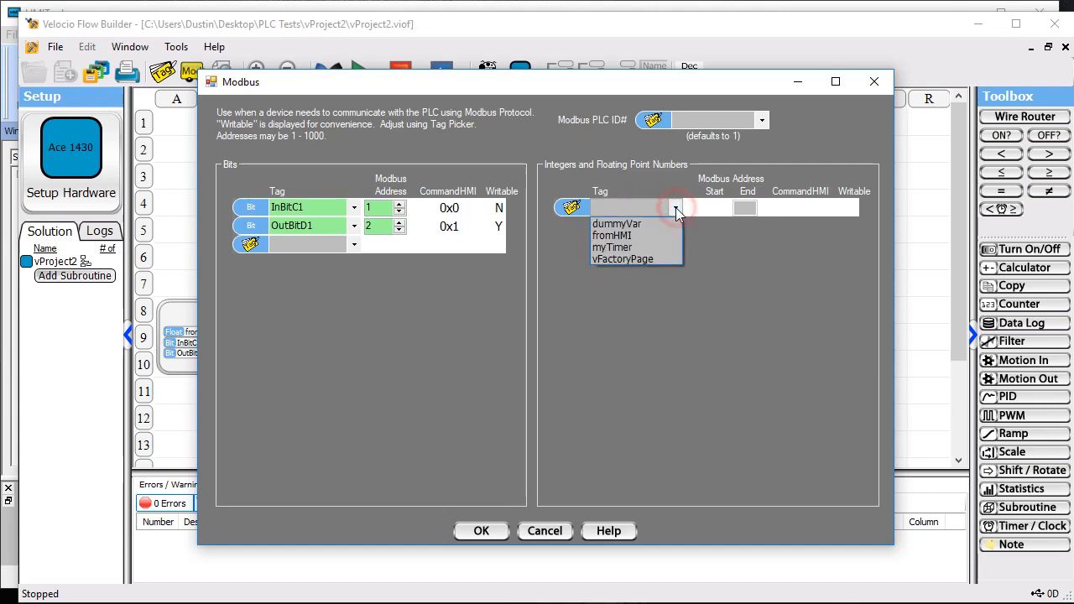
click(661, 247)
click(658, 226)
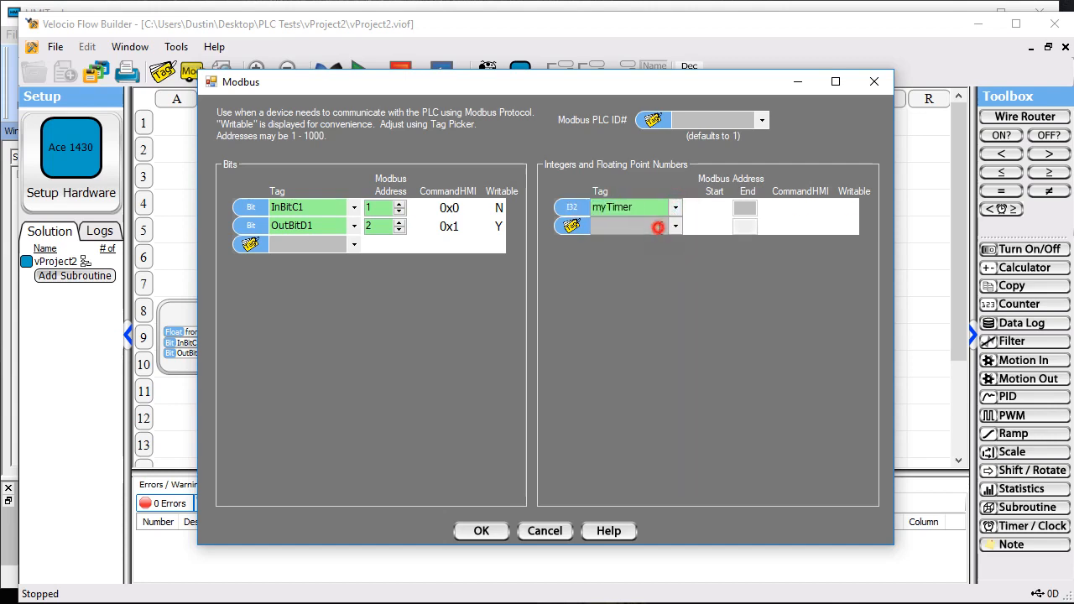
click(675, 226)
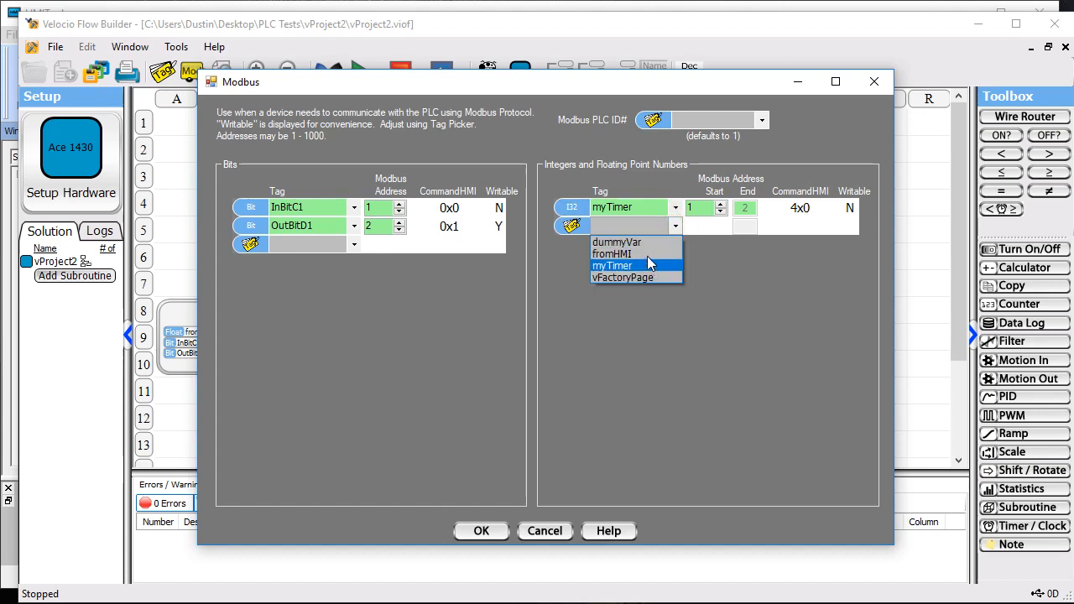
click(646, 253)
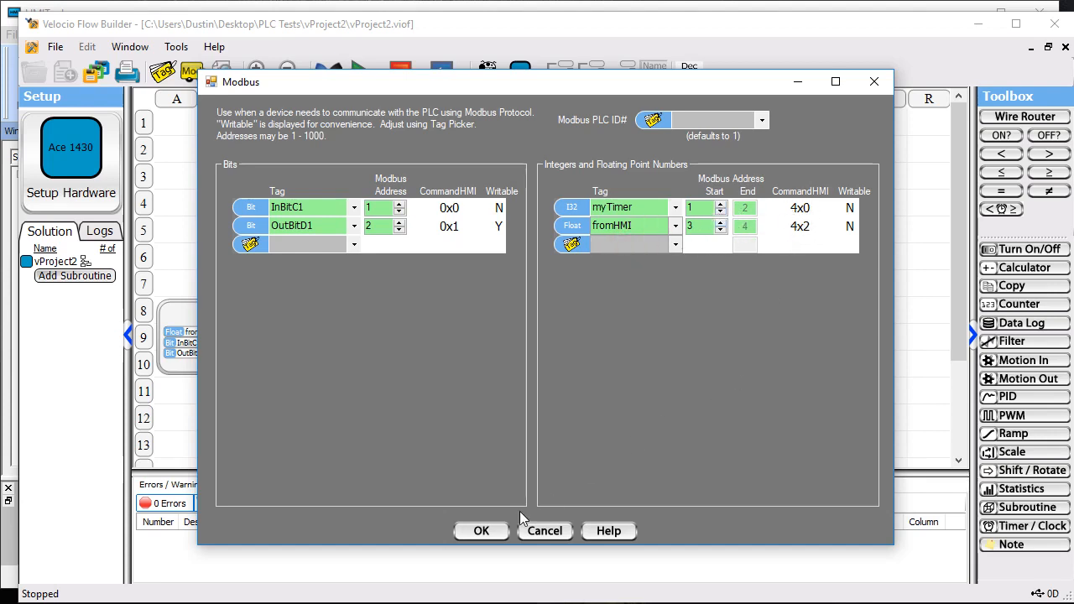
- Accept the Modbus setup, download the program to the PLC and run it
click(481, 532)
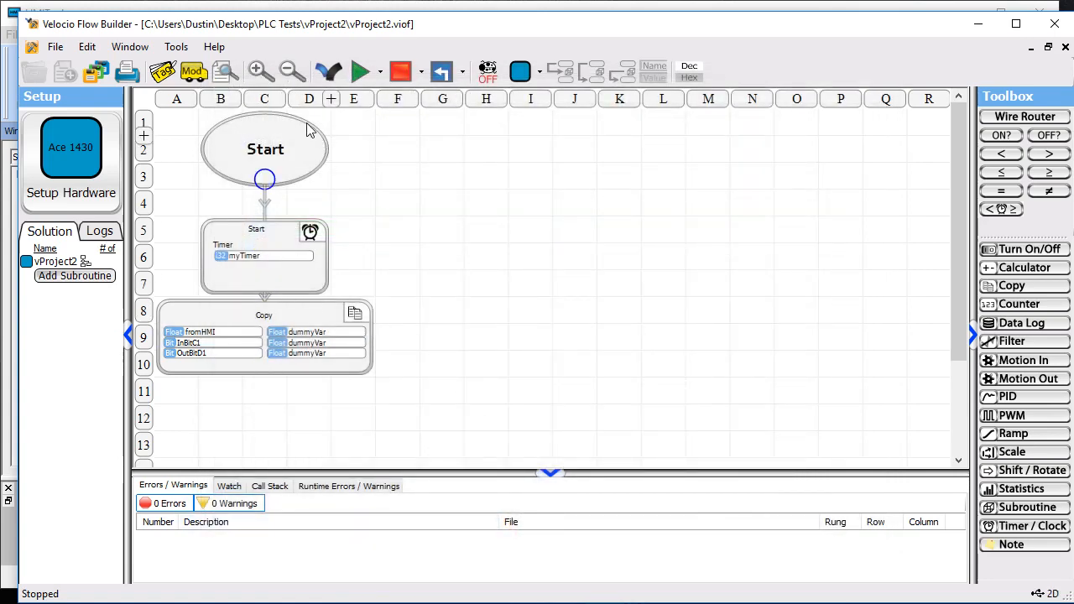
click(327, 73)
click(359, 72)
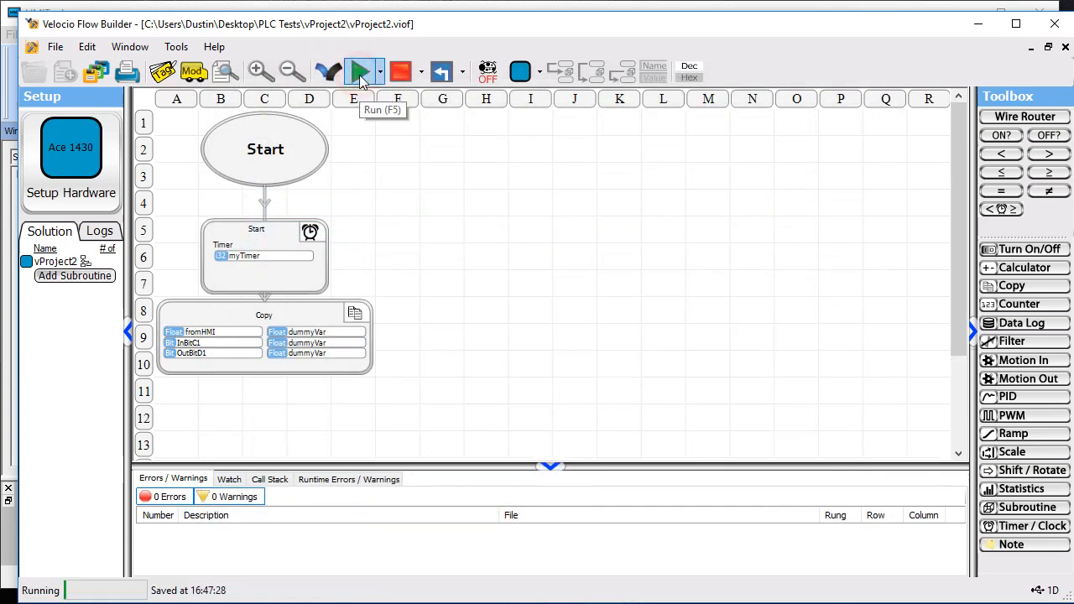
- Switch to HMITool and start a new project named commtest for model HM-043AE
click(6, 72)
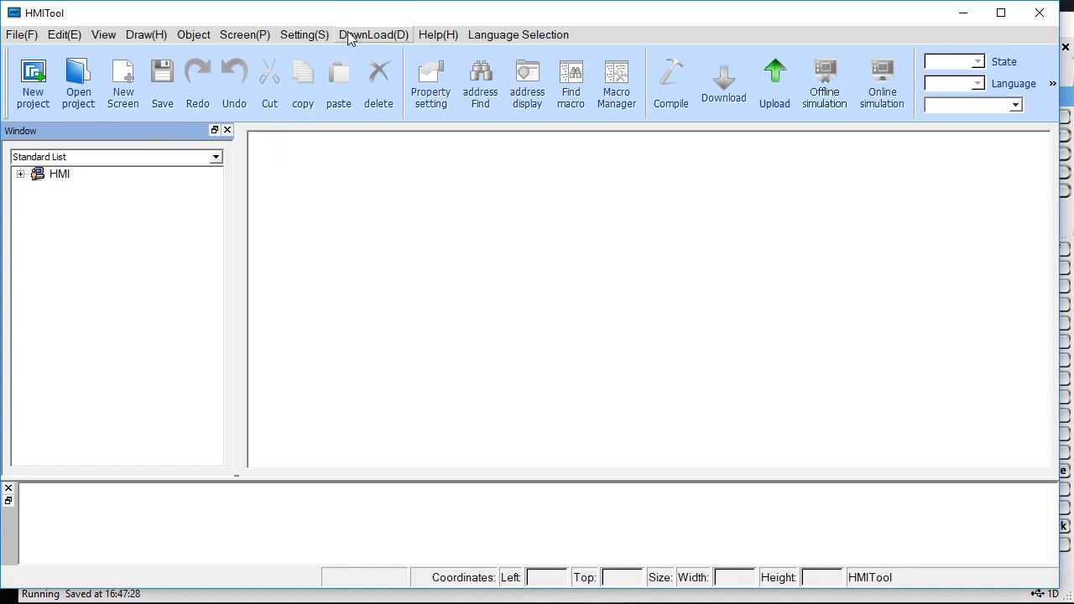
click(34, 73)
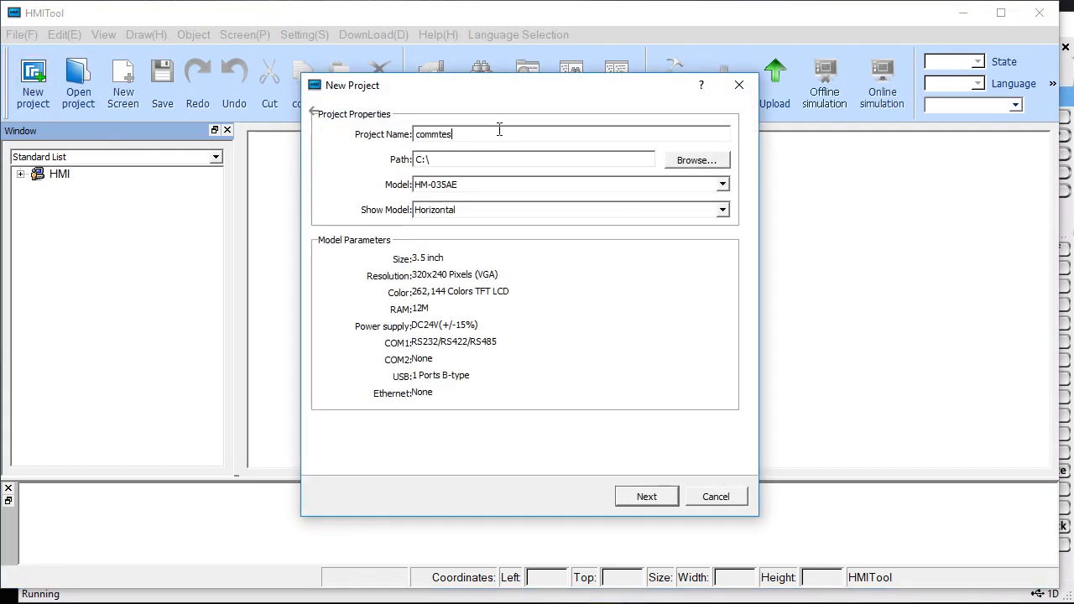
click(592, 187)
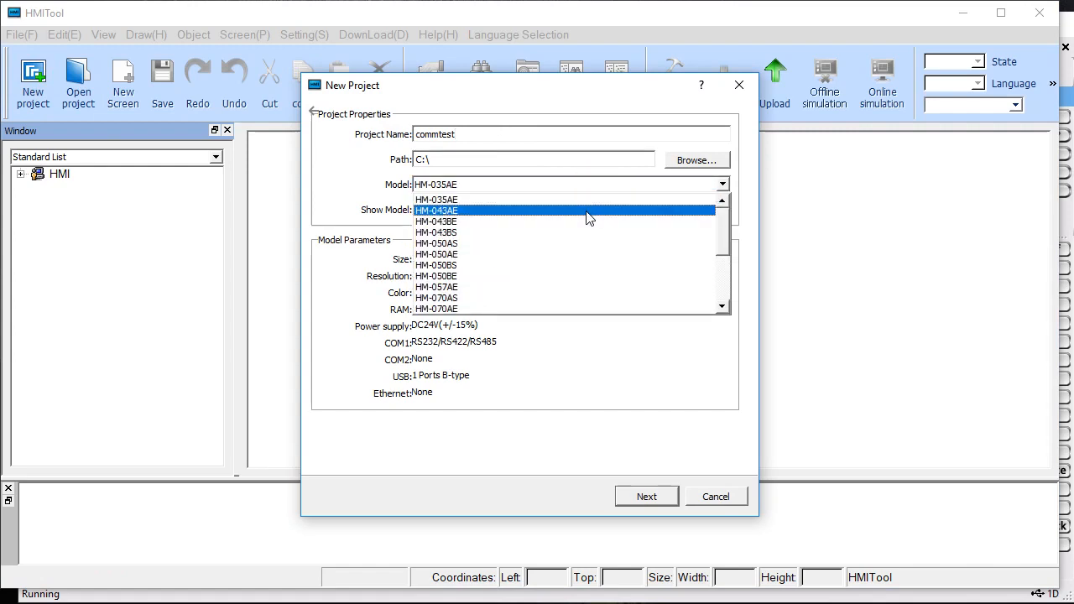
click(578, 210)
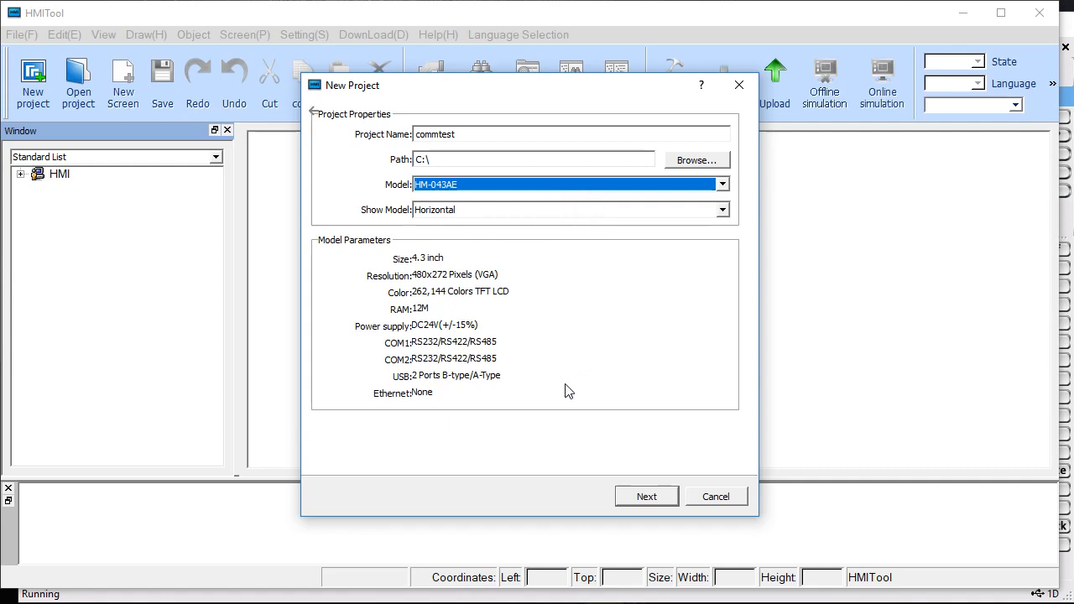
click(646, 496)
- Set the new link's device service to Modbus with Modbus RTU Master and proceed to the screen setup
click(489, 212)
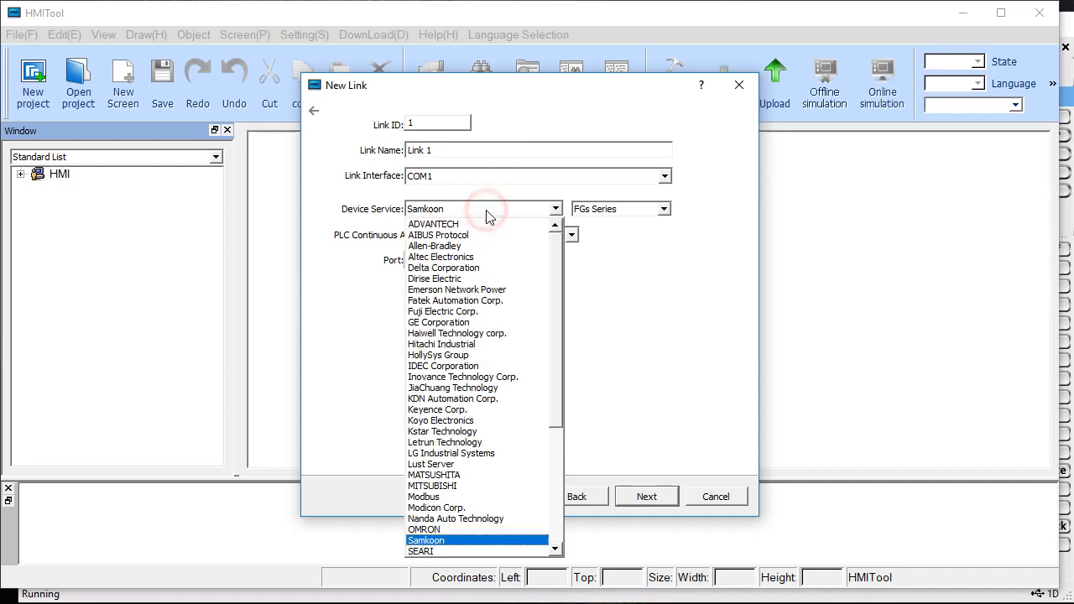
click(458, 497)
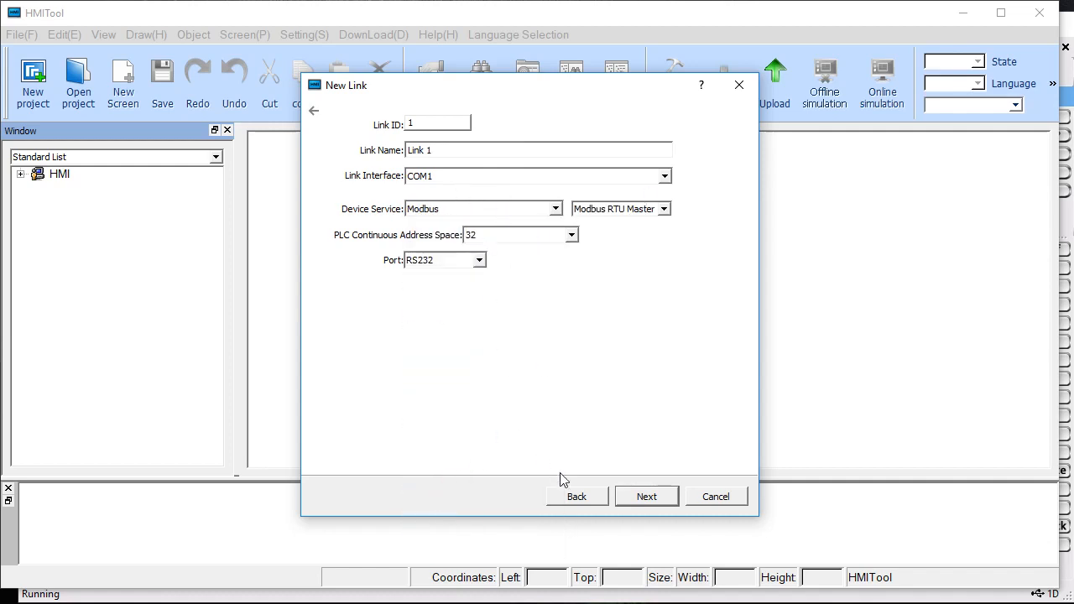
click(643, 499)
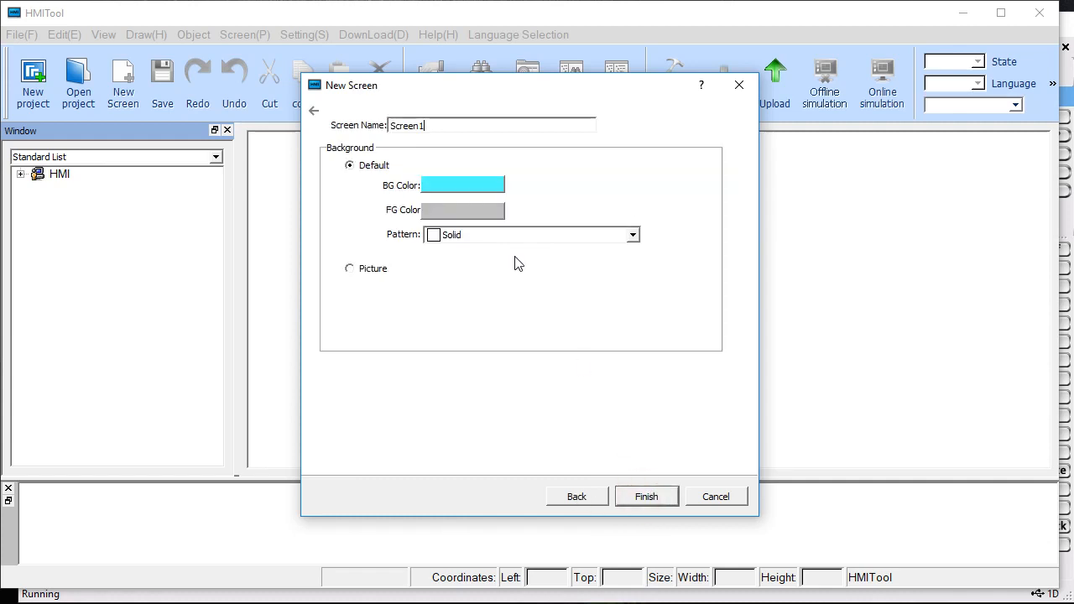
- Give the first screen a white background, name it Main, and finish creating the project
click(455, 184)
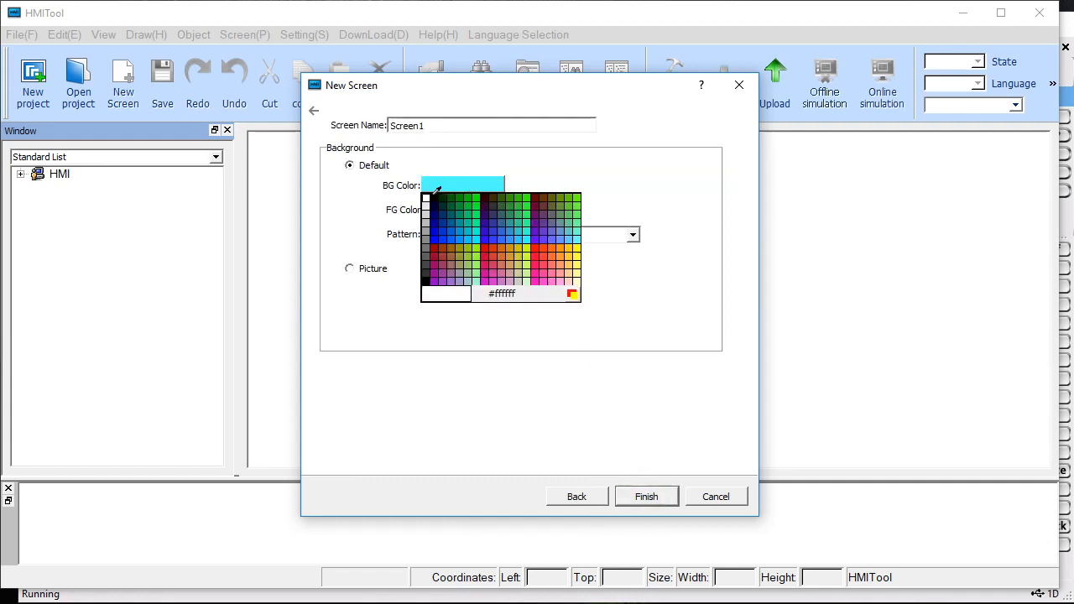
click(433, 199)
click(437, 183)
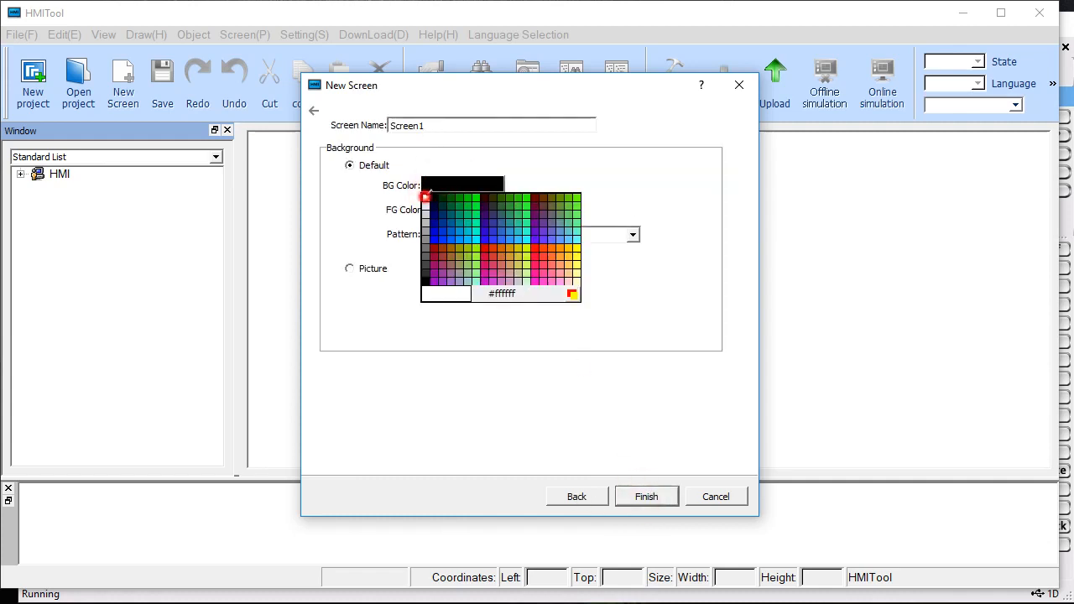
click(426, 199)
double_click(424, 126)
text(Main)
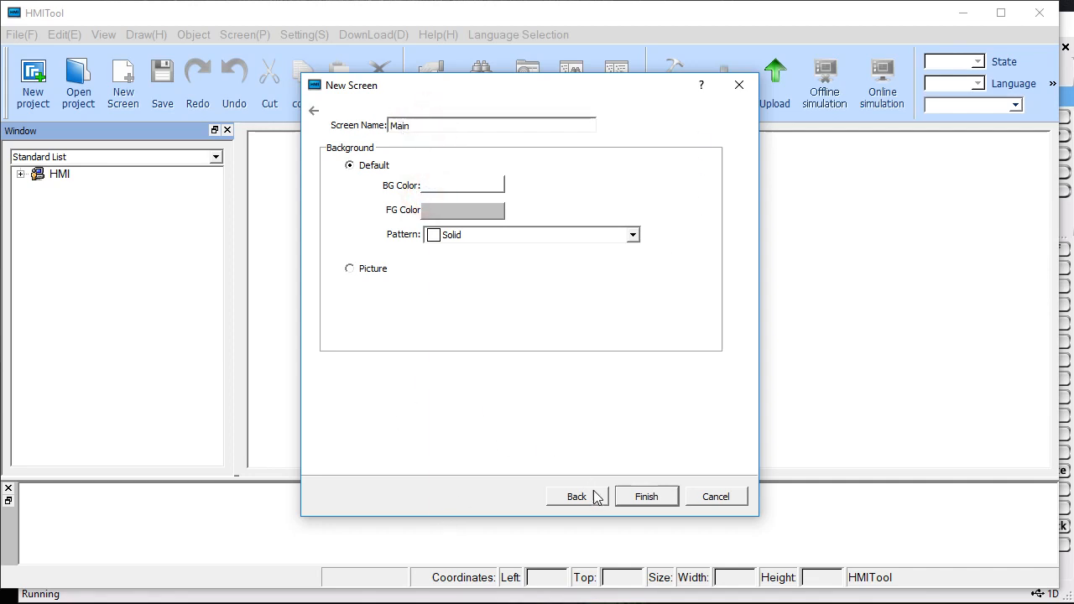
click(643, 497)
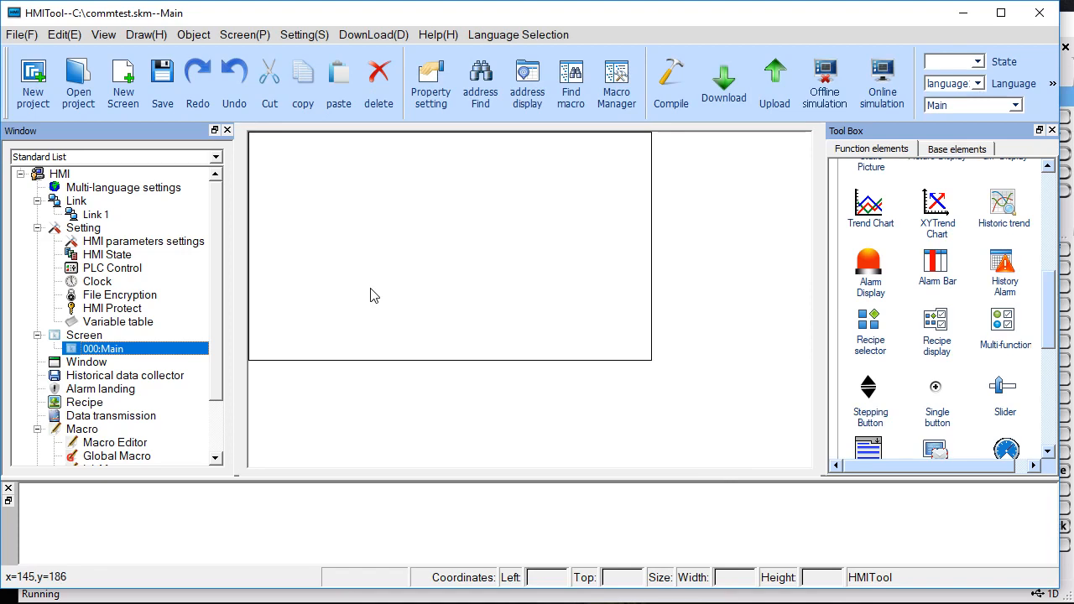
drag(1047, 320, 1045, 197)
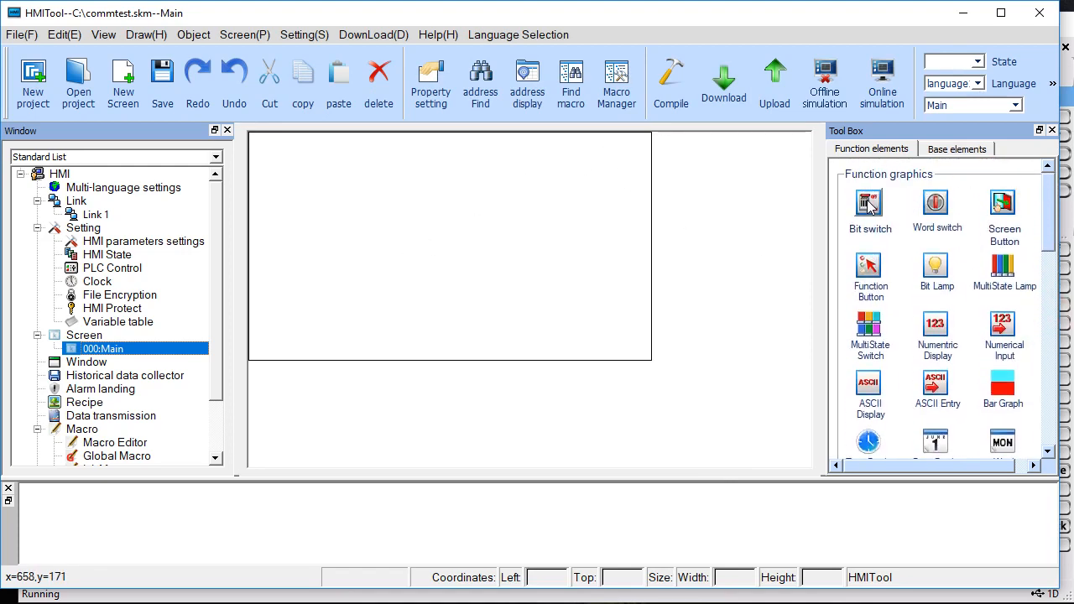
double_click(936, 268)
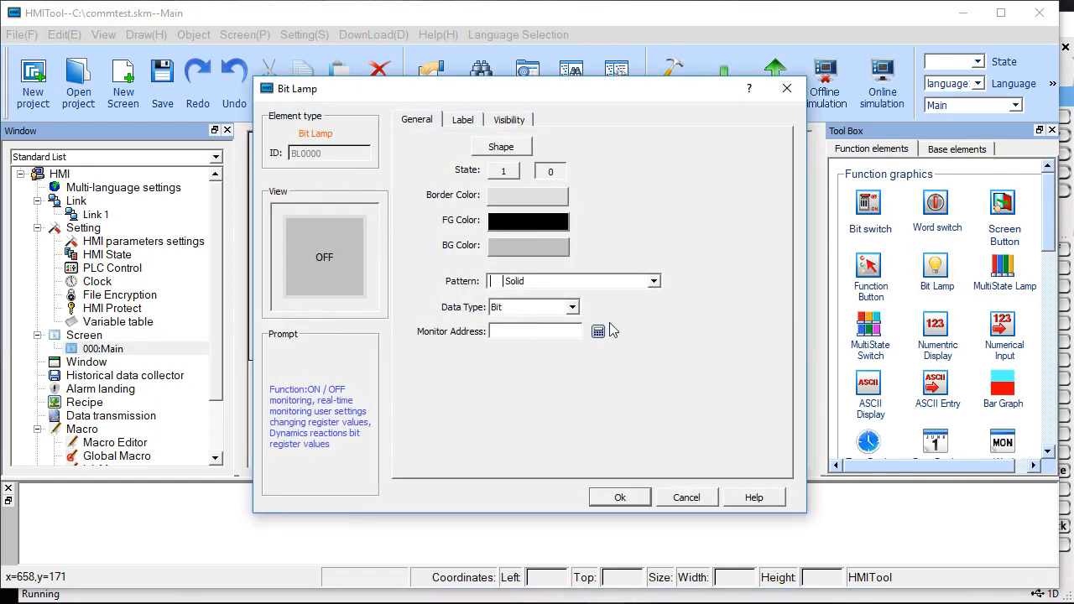
click(786, 91)
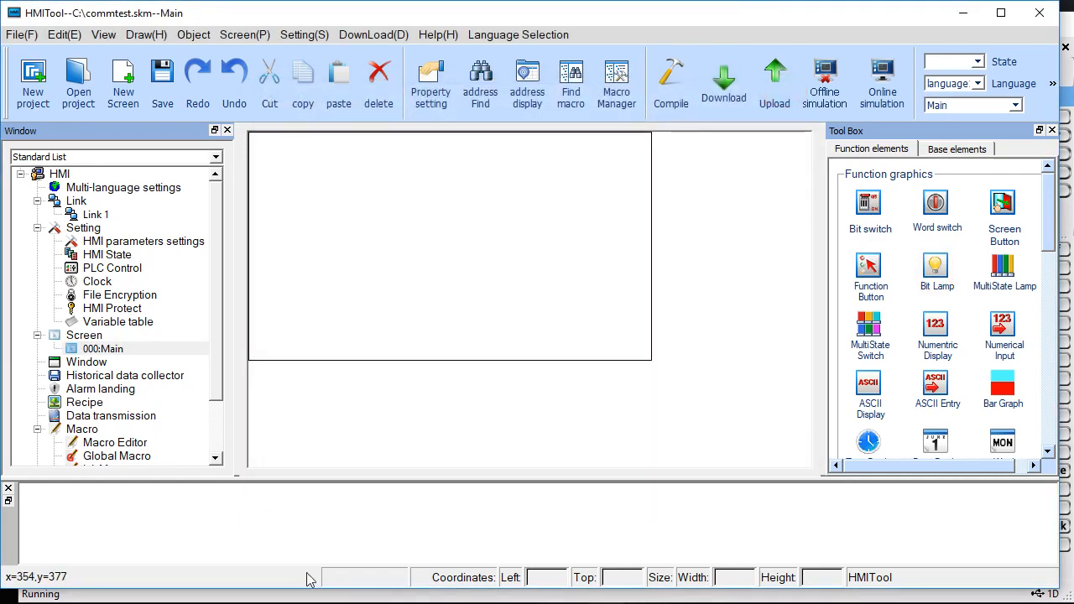
- Switch to Velocio Flow Builder and check the HMI addresses assigned to the tags in the Modbus setup
click(158, 596)
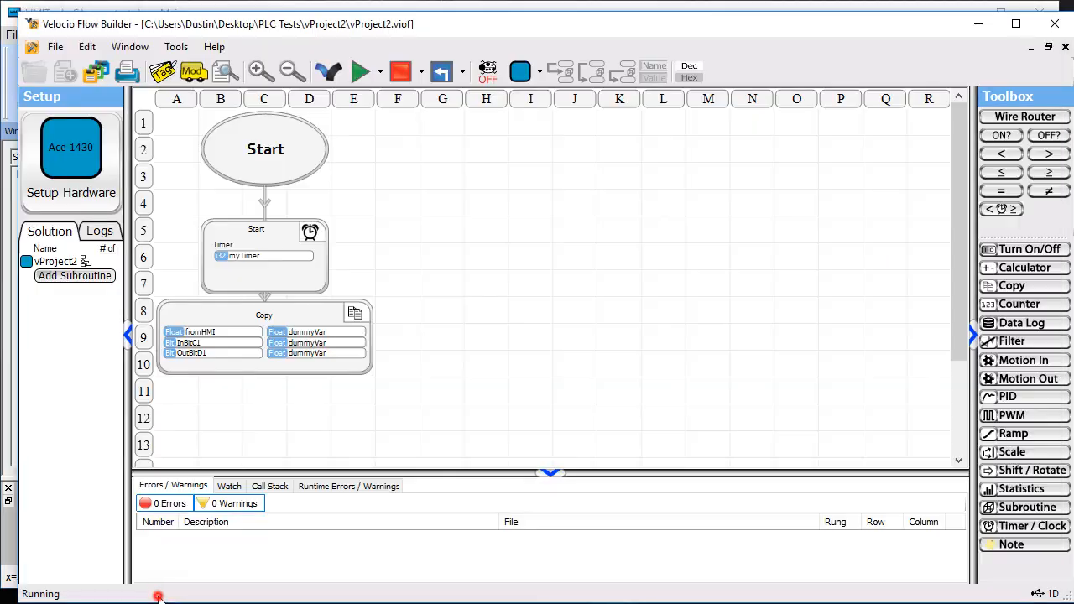
click(193, 71)
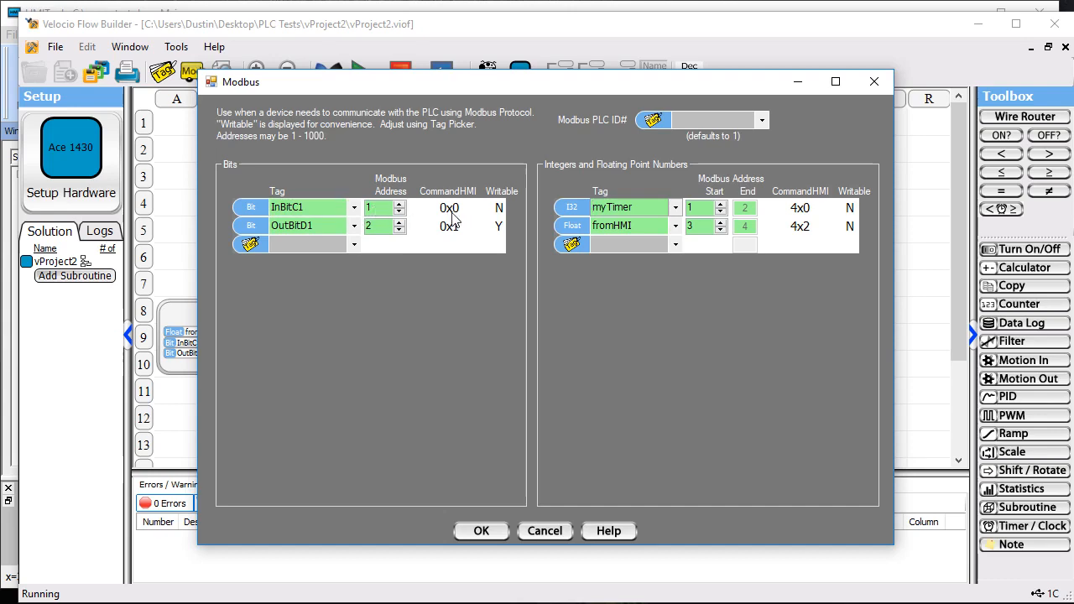
click(875, 83)
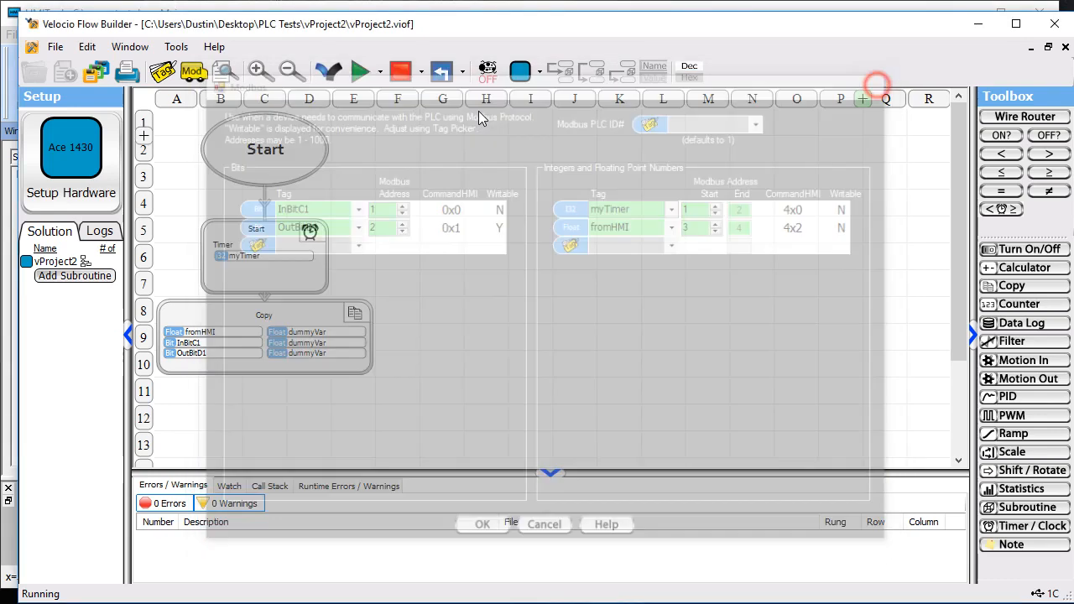
- Back in HMITool, add a bit lamp with shape21 and monitor address 0x0, placed at about left 28, top 22 on the Main screen
click(10, 222)
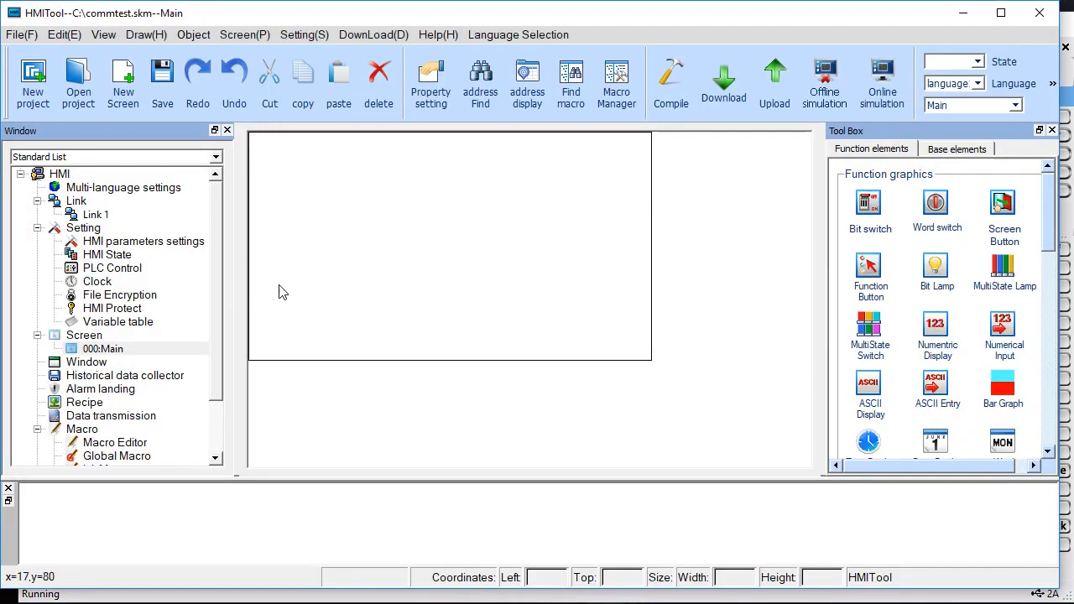
click(941, 281)
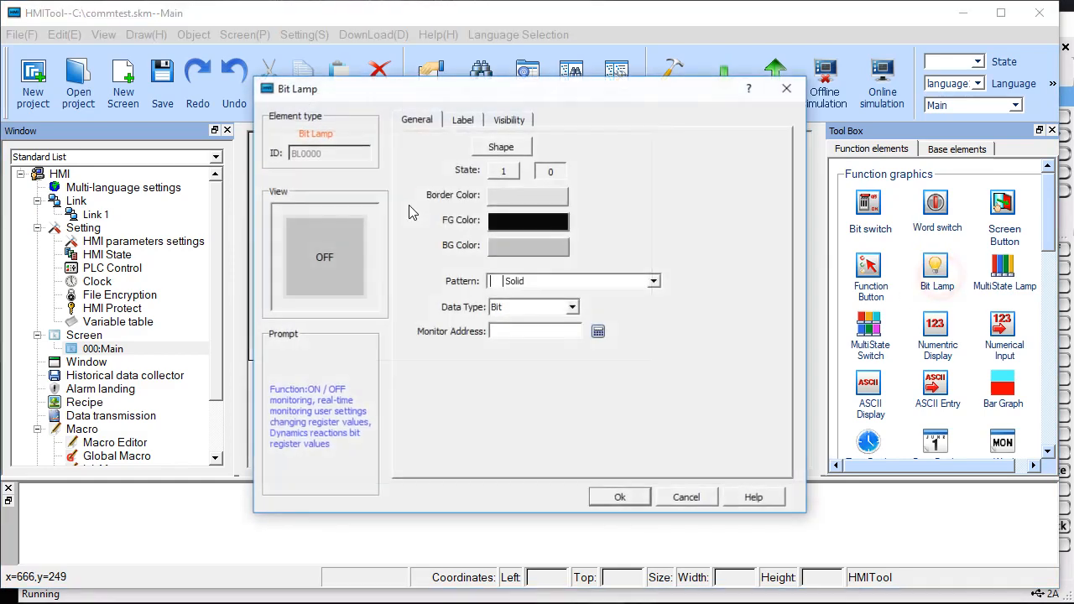
click(508, 153)
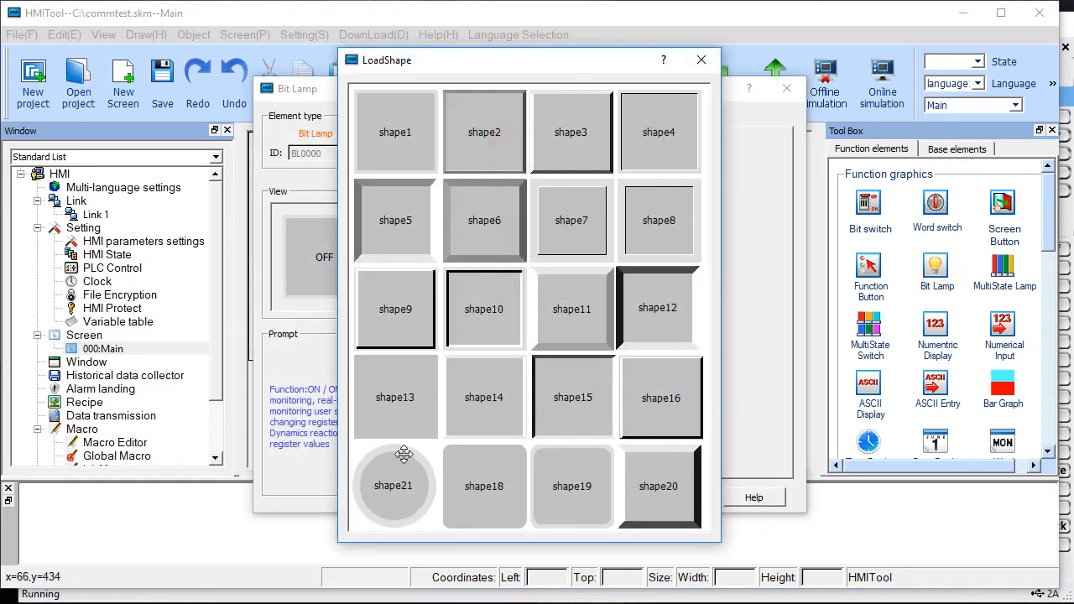
click(403, 453)
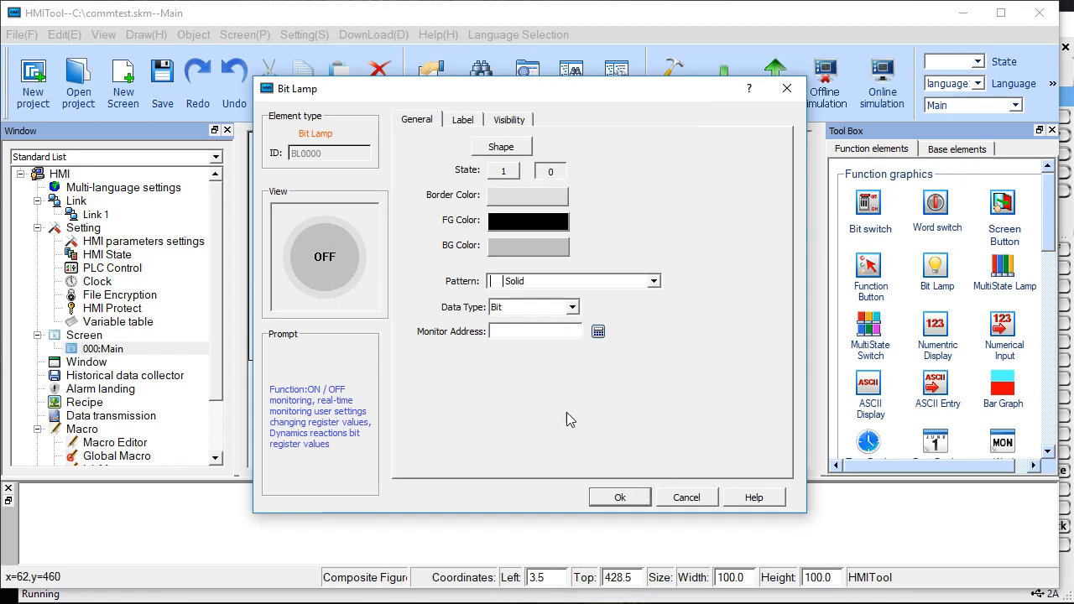
click(577, 330)
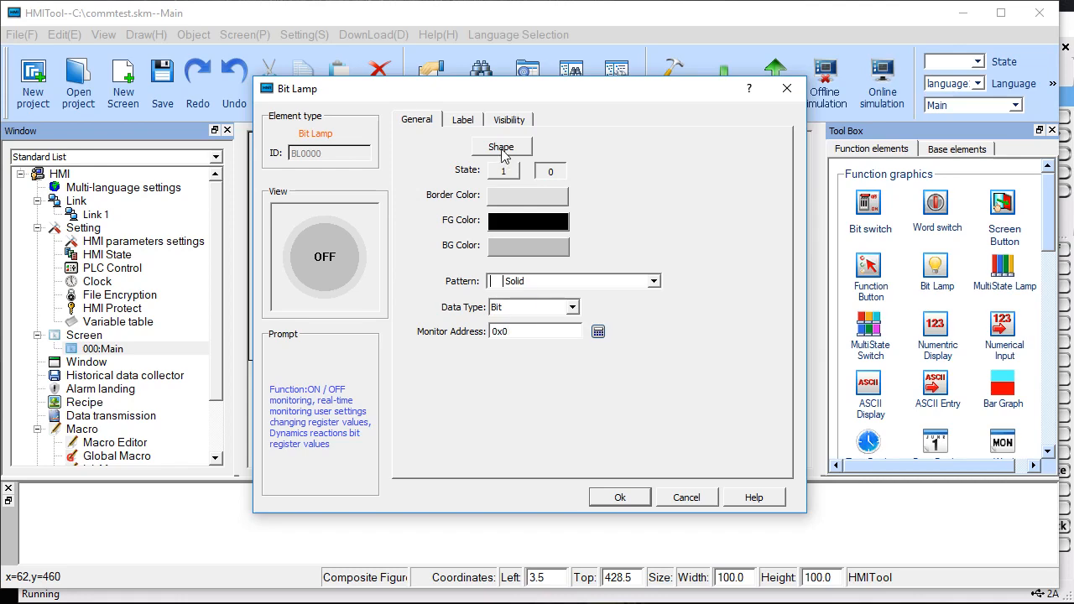
click(620, 497)
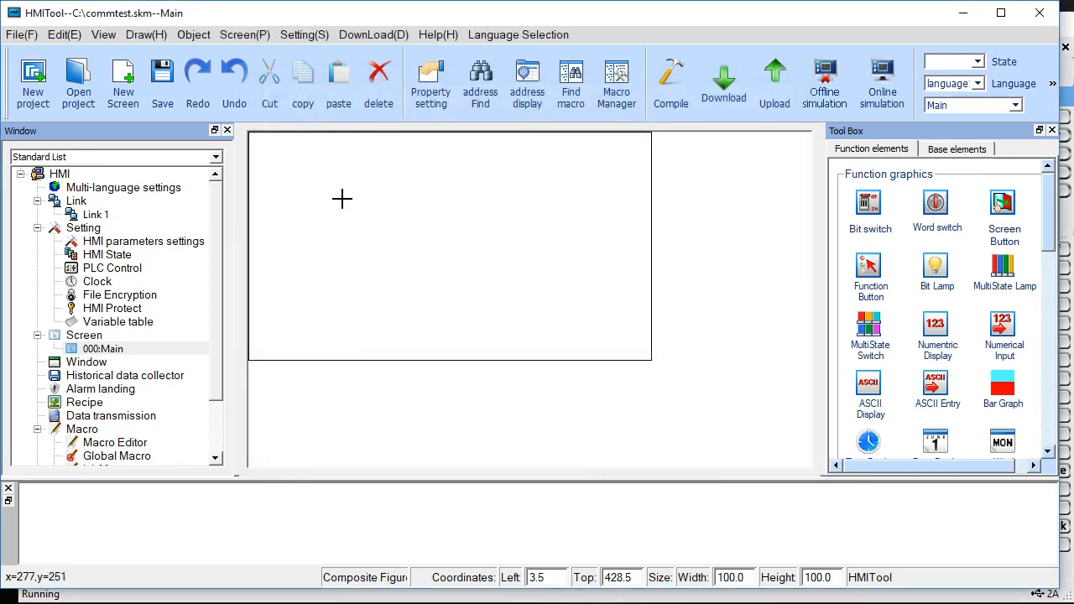
click(307, 164)
mouse_move(327, 190)
mouse_down()
mouse_move(303, 181)
mouse_move(311, 183)
mouse_up()
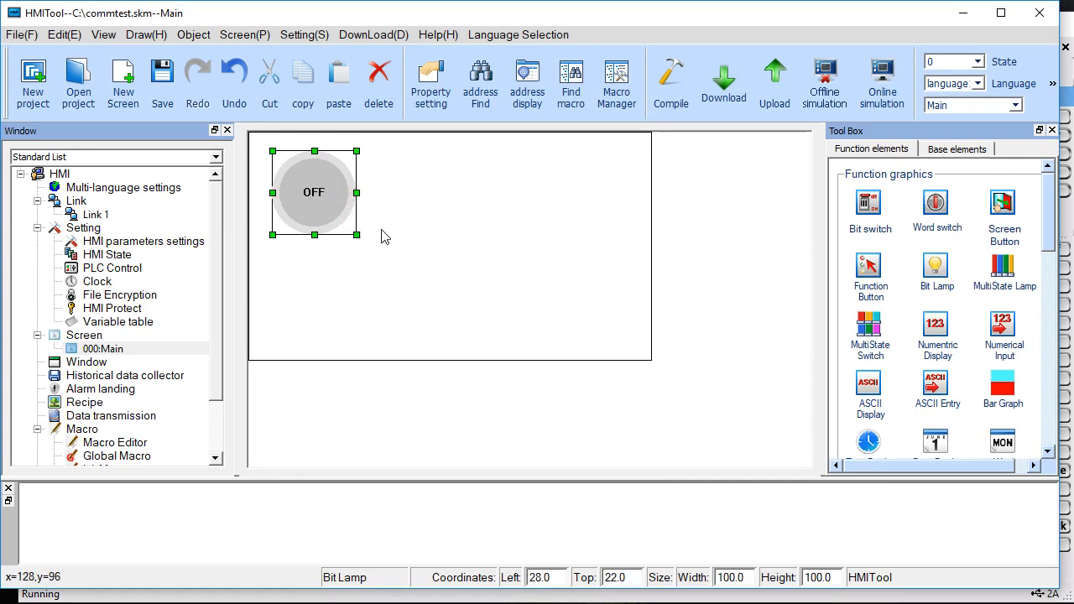
- Create a bit switch with the Alternate function, write address 0x1, and monitoring at an address identical to the write address
click(870, 204)
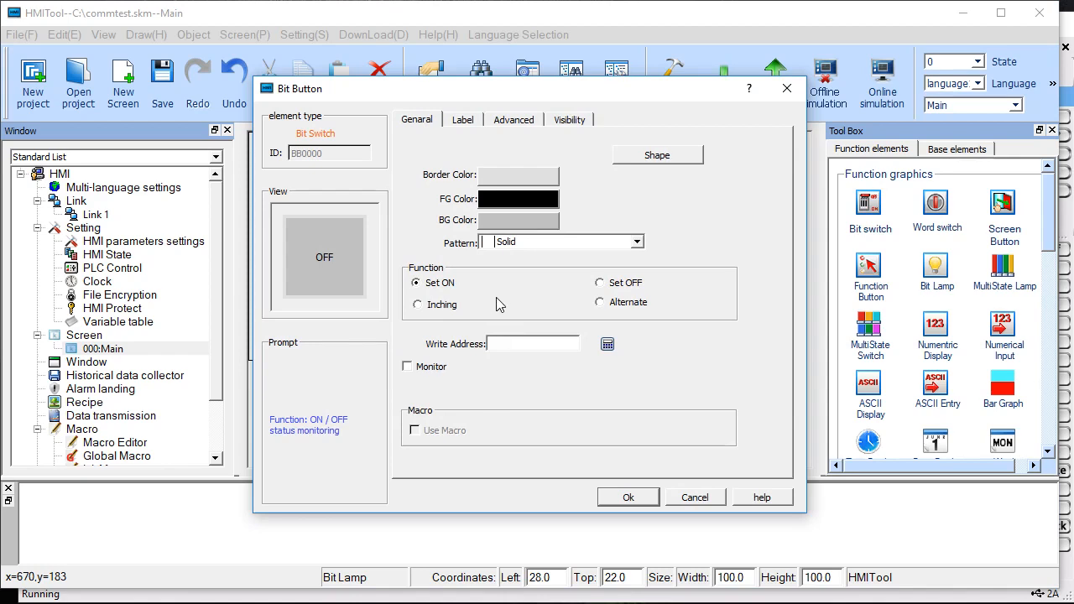
click(605, 303)
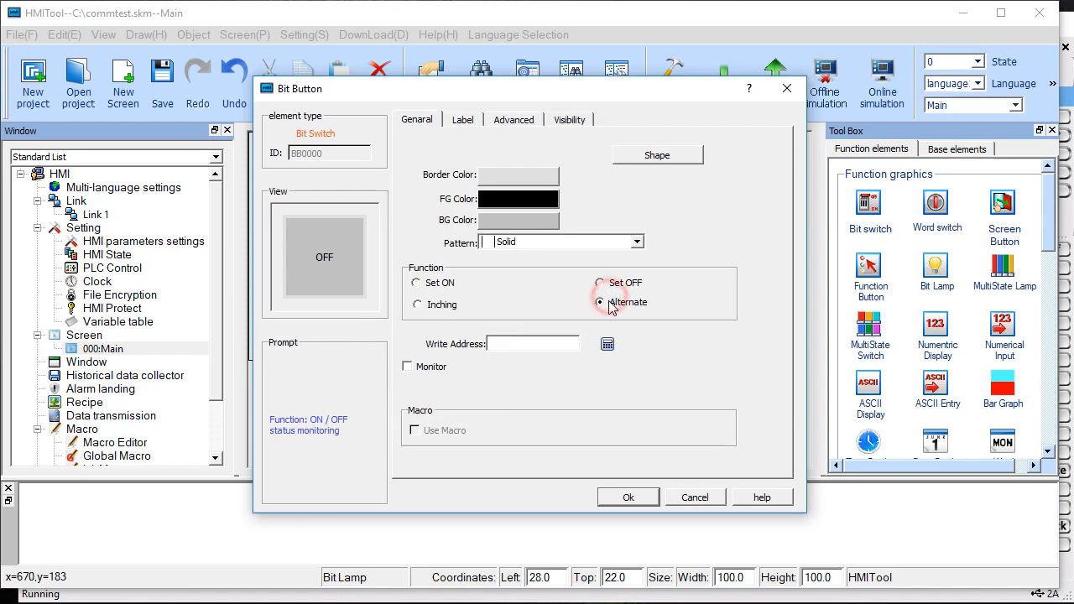
click(534, 343)
text(0x1)
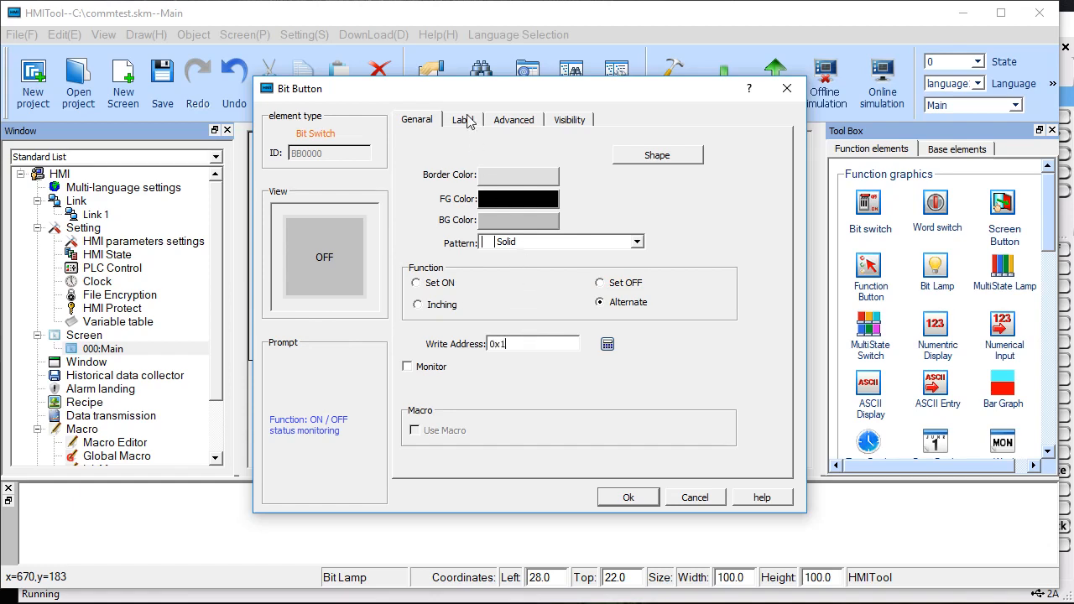
click(408, 366)
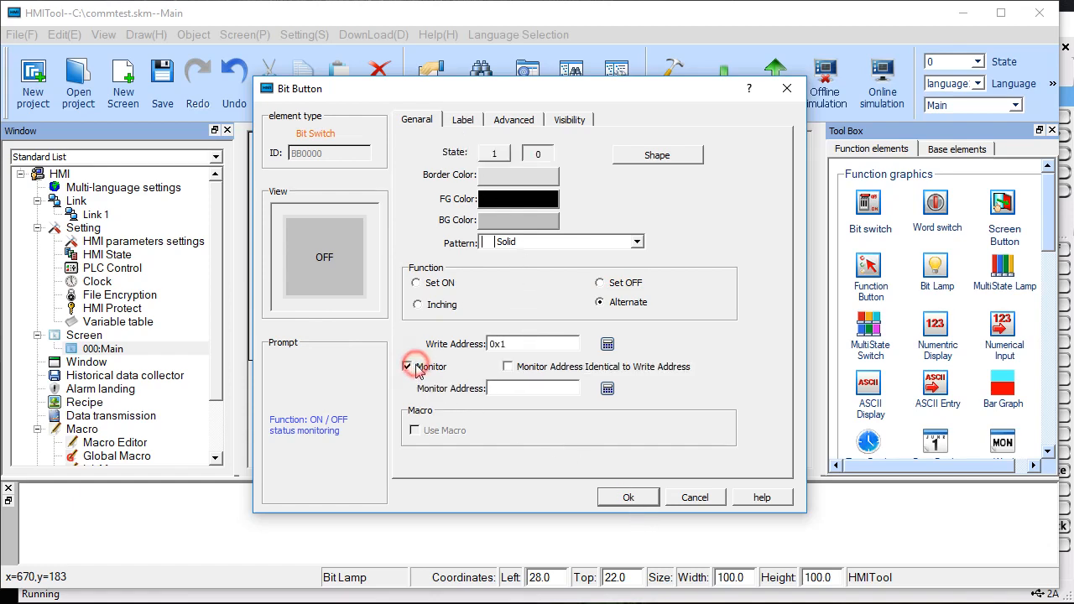
click(509, 367)
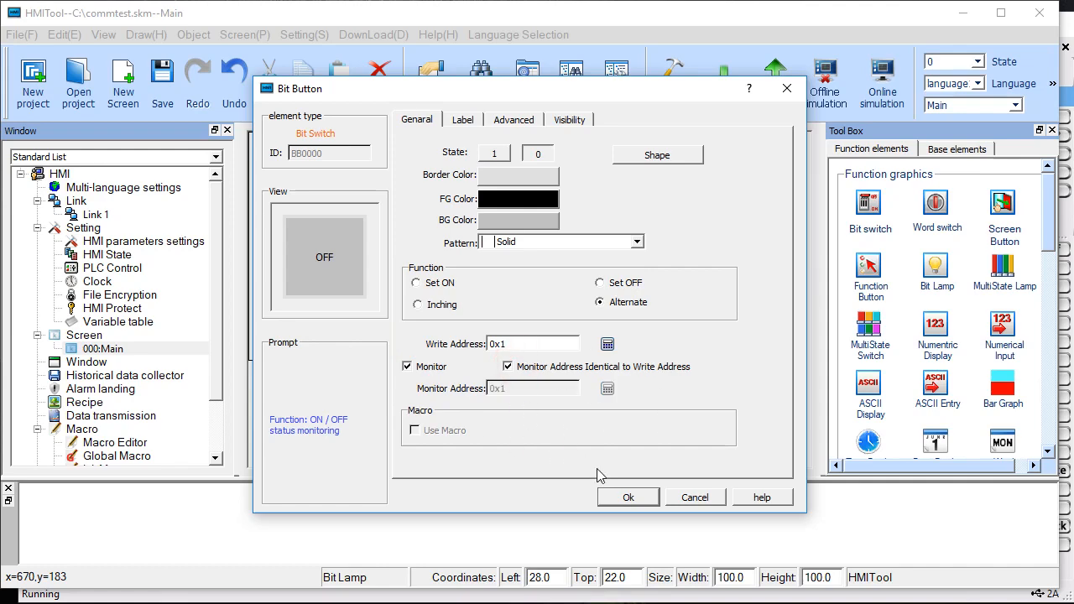
click(626, 497)
- Place the bit switch beneath the lamp at about left 28, top 142 on the Main screen
click(312, 277)
drag(346, 314, 309, 290)
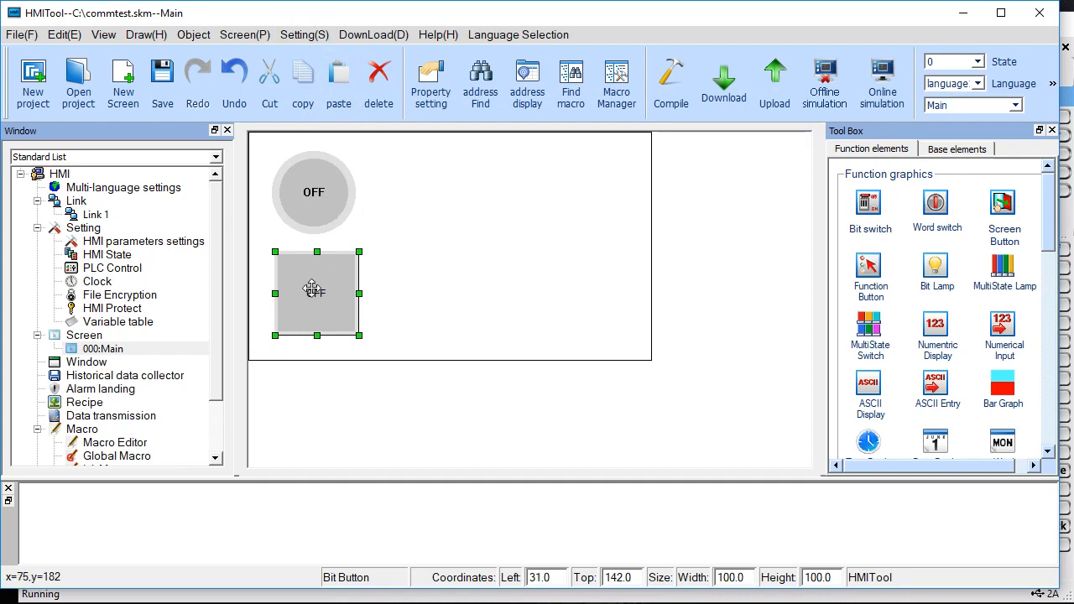
drag(312, 289, 309, 289)
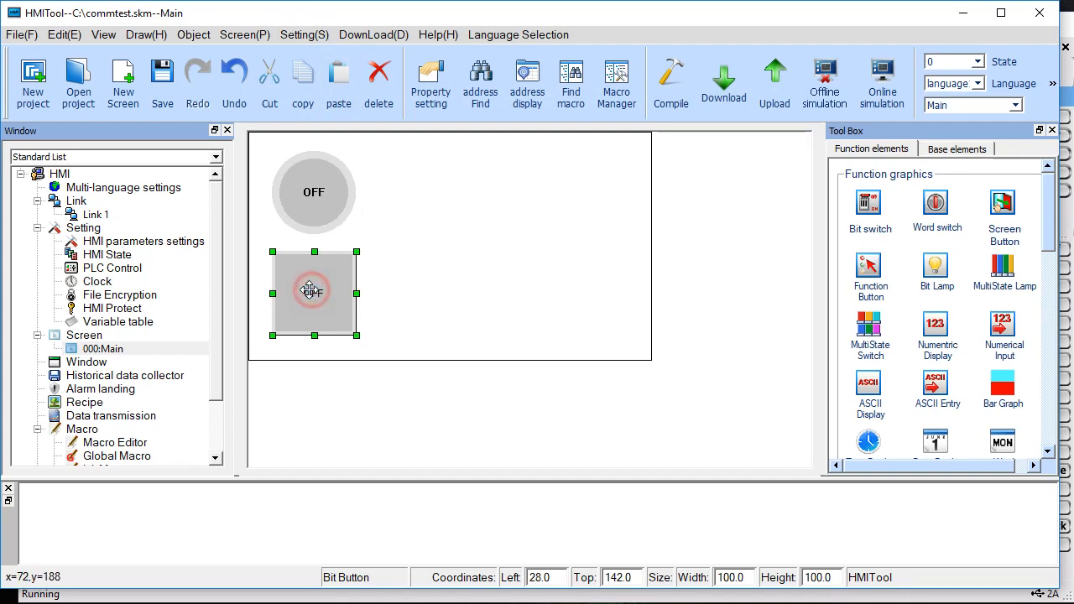
click(623, 199)
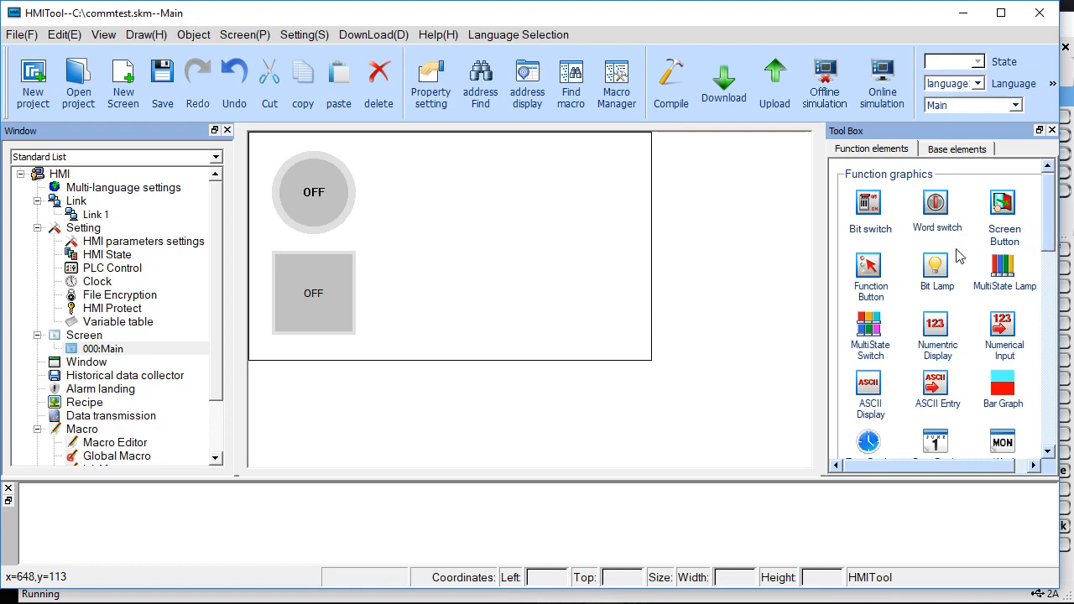
- Start a numeric display and check the integer and float tags' HMI addresses in Velocio Flow Builder's Modbus setup
click(936, 327)
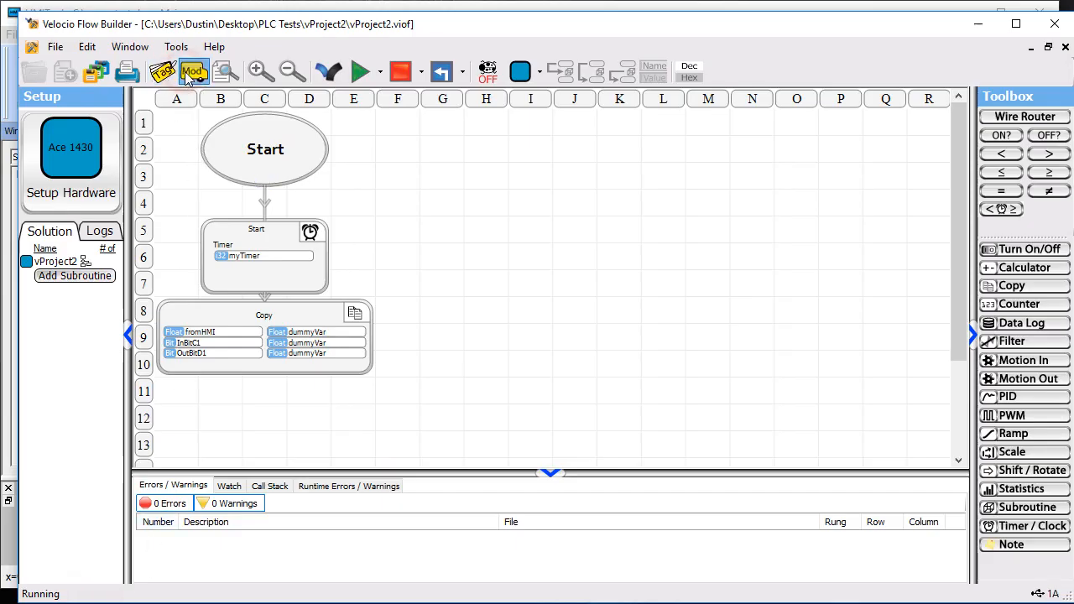
click(191, 74)
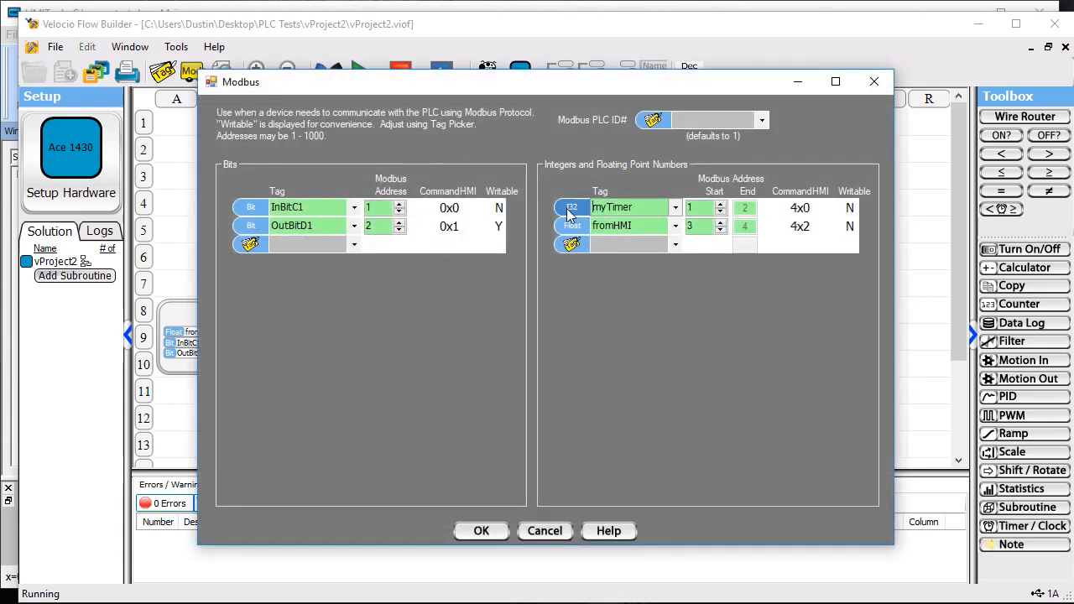
click(872, 87)
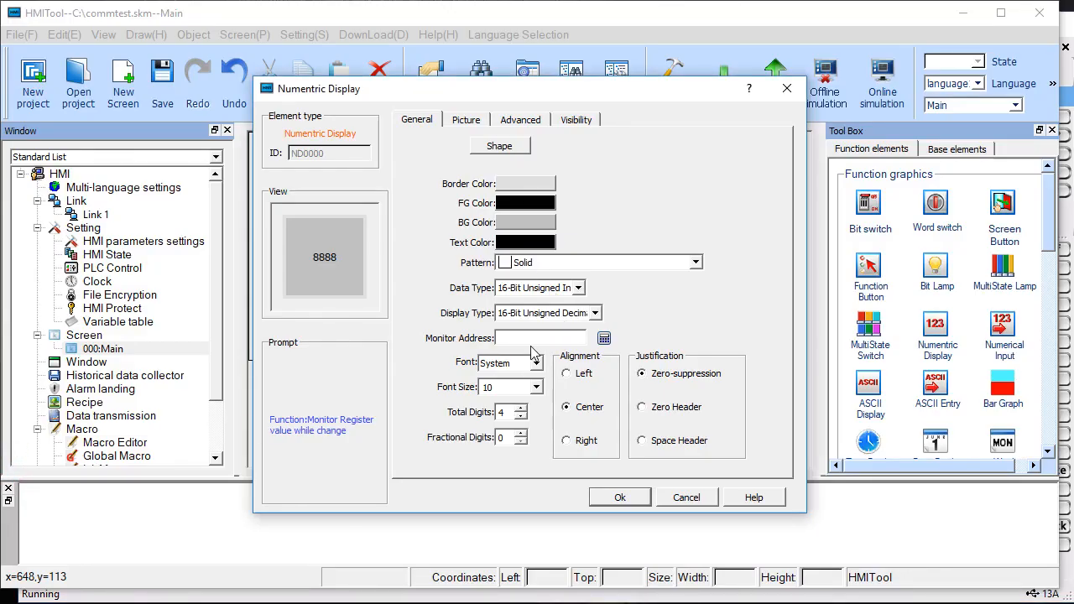
- Back in HMITool, give the numeric display data type 32-Bit Signed Int and monitor address 4x0, and place it at about left 200, top 24
click(538, 289)
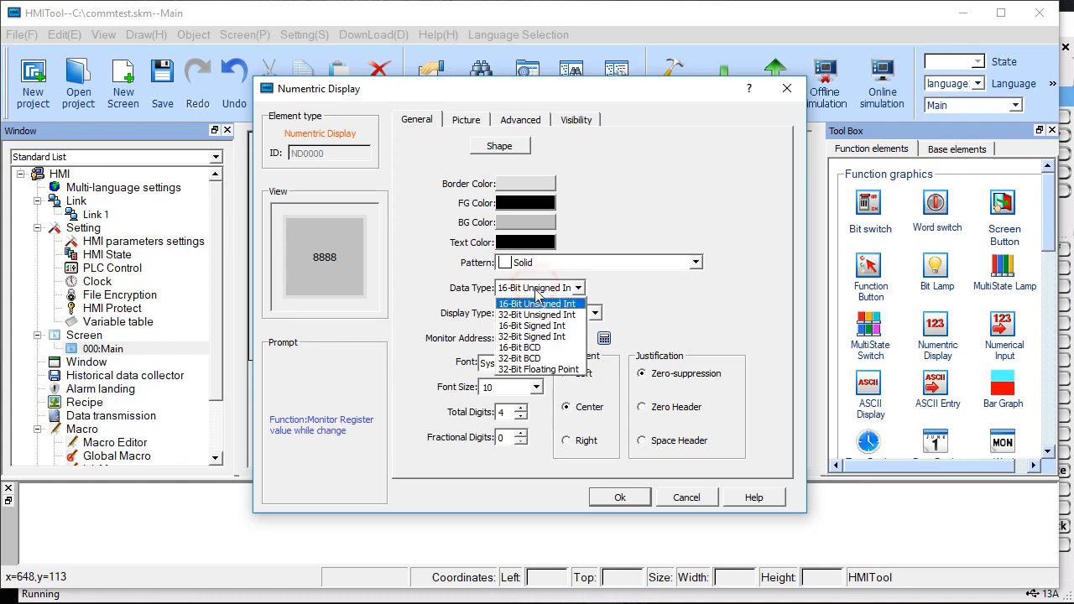
click(560, 340)
click(562, 336)
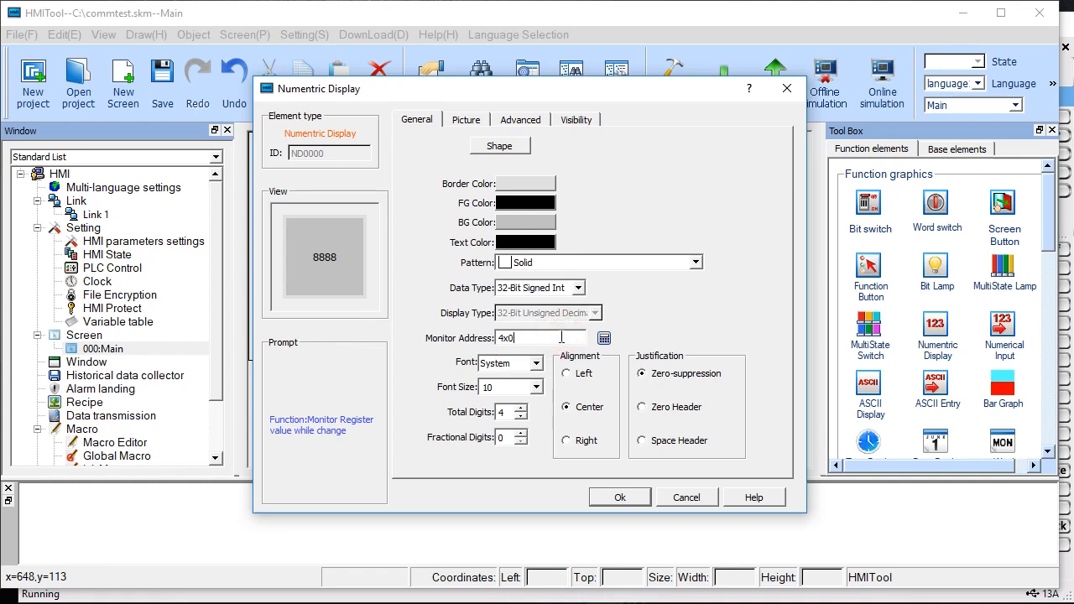
click(619, 496)
click(437, 186)
drag(473, 225, 453, 191)
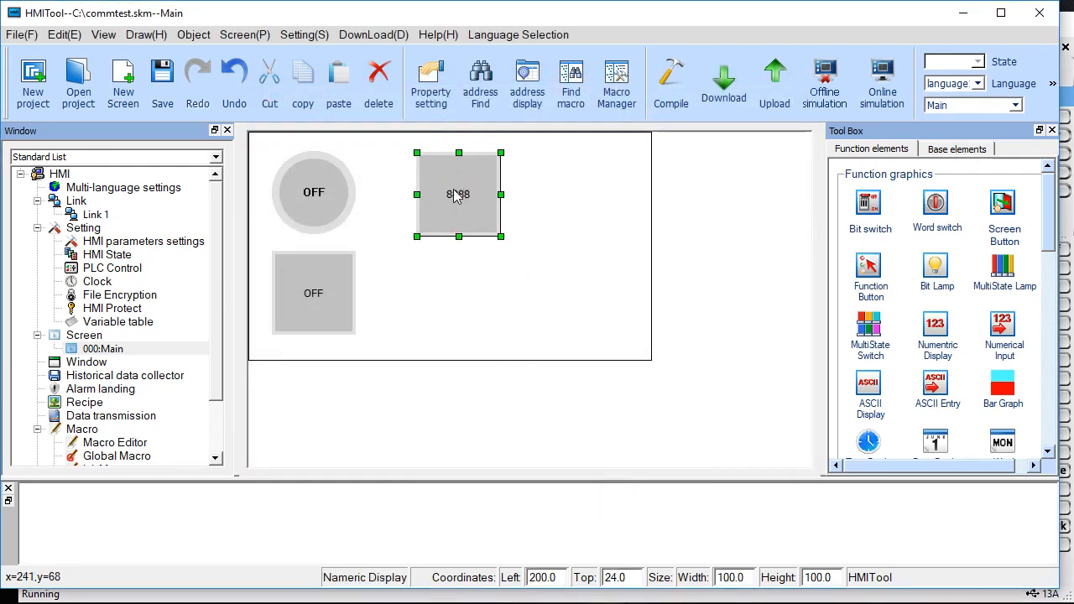
- Make the numeric display's background and border white, and resize it to about 171 by 58 at about left 217, top 33
double_click(467, 200)
click(505, 224)
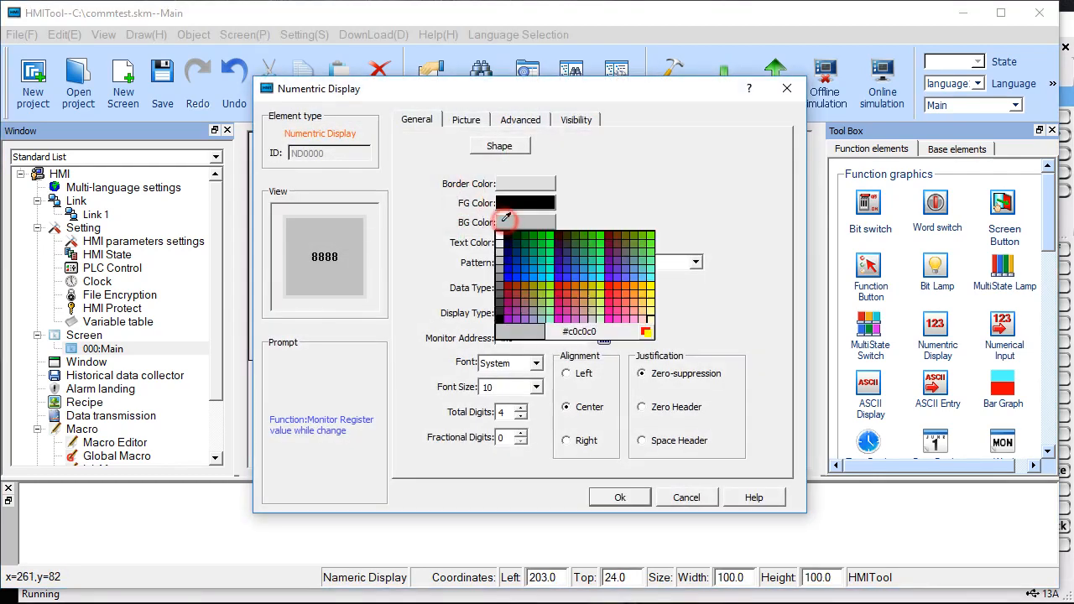
click(494, 216)
click(514, 187)
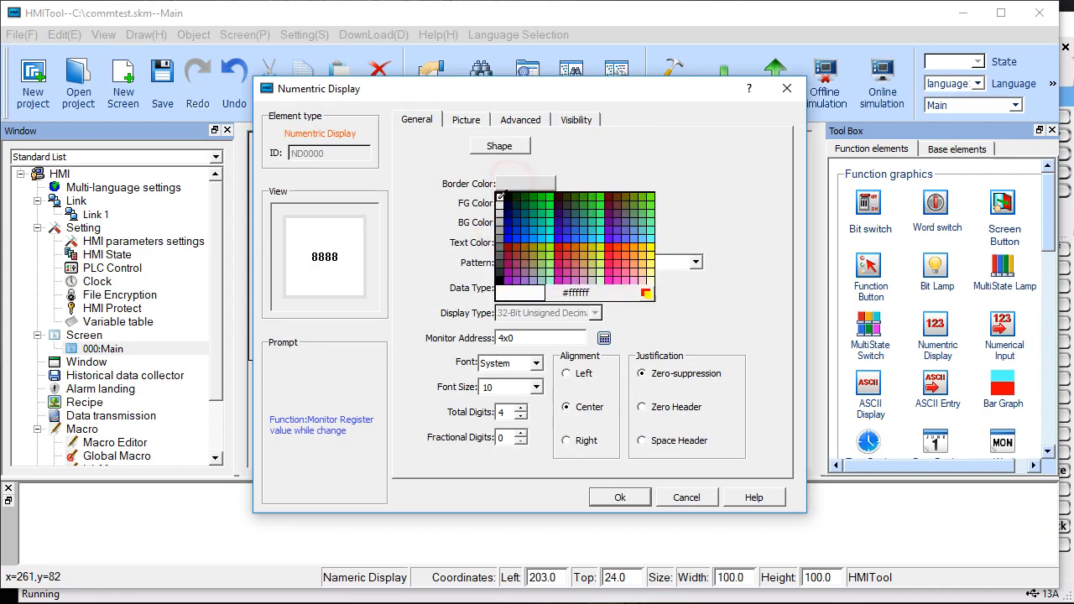
click(495, 211)
click(522, 264)
scroll(524, 285, up, 2)
click(537, 295)
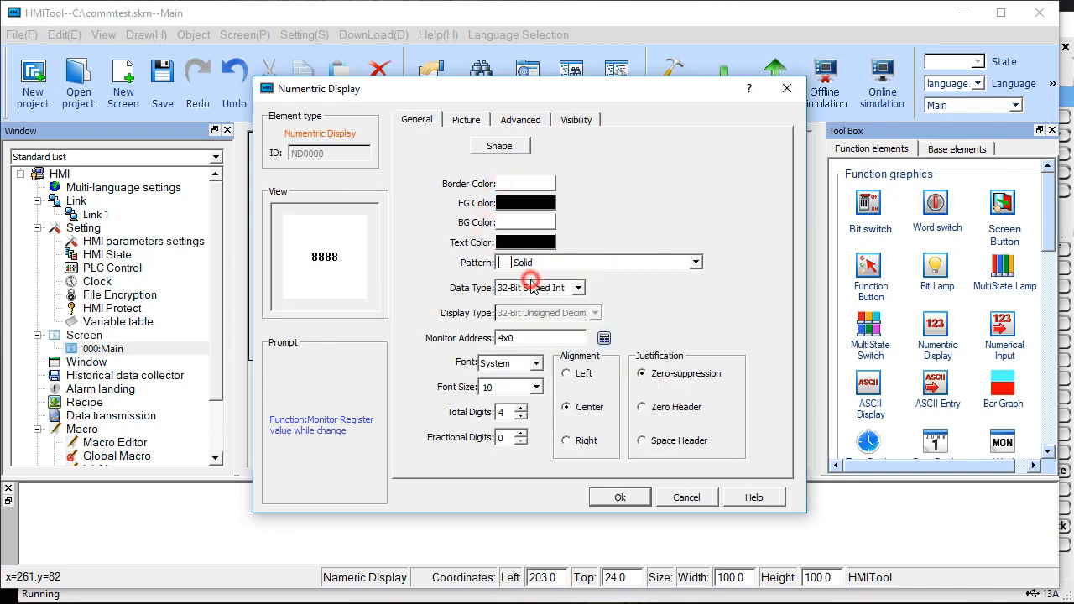
click(619, 497)
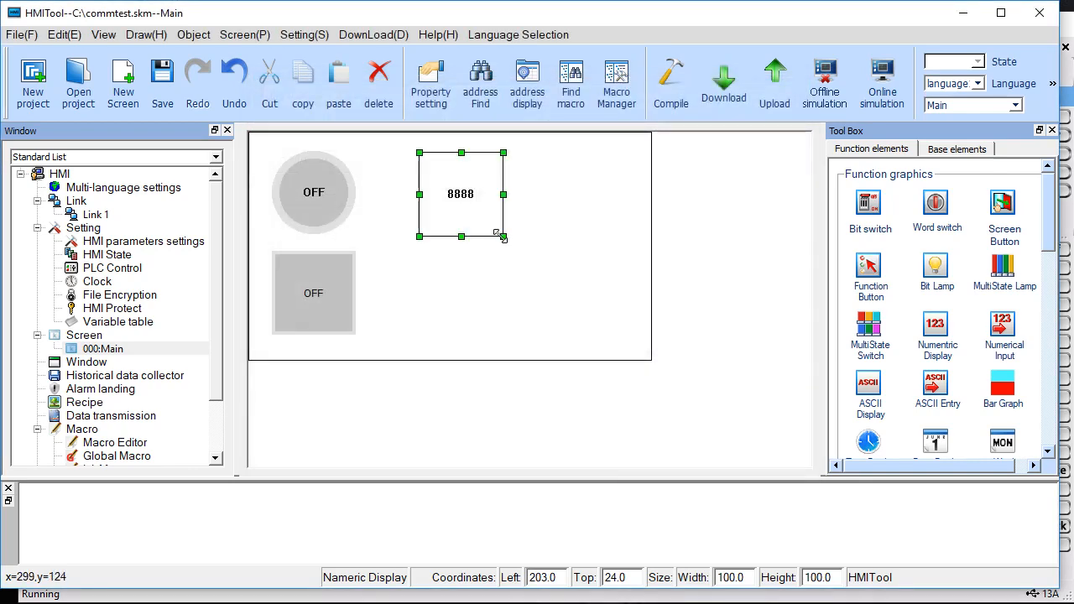
drag(504, 237, 521, 193)
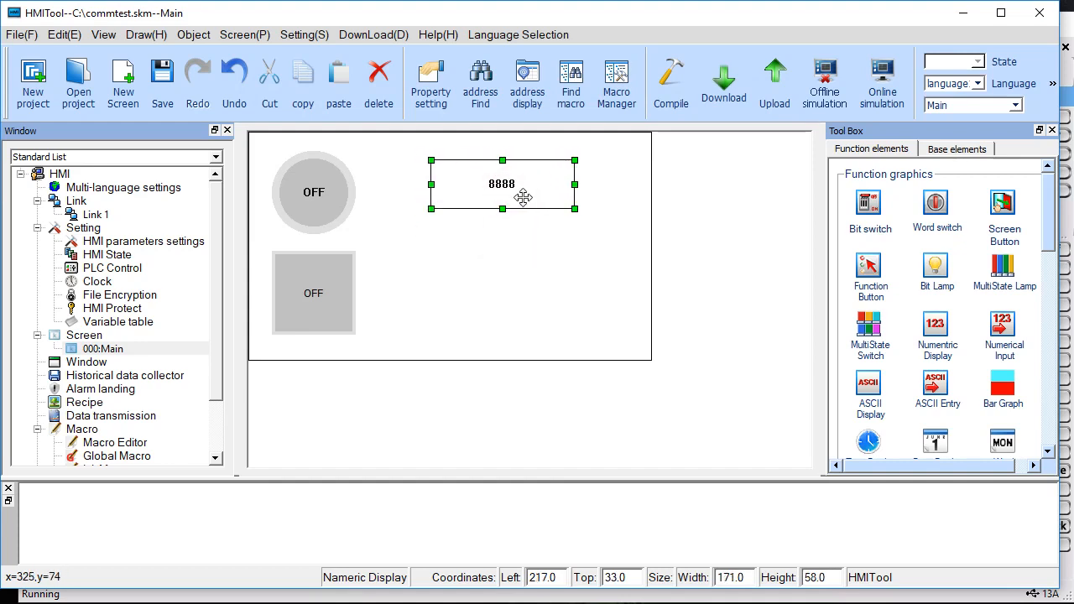
click(505, 256)
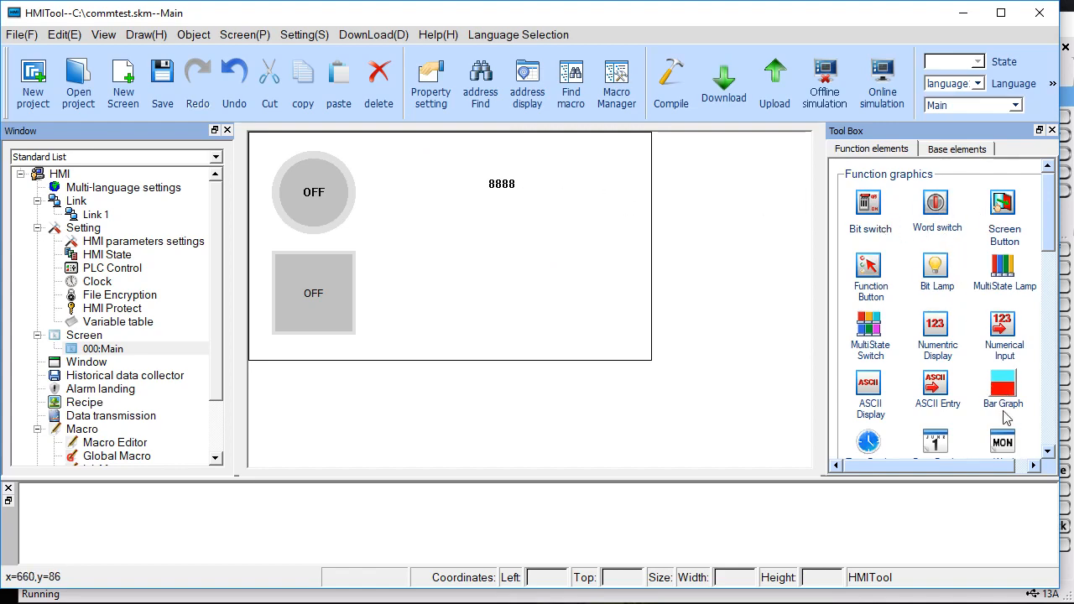
- Start a numerical input with data type 32-Bit Floating Point and write address 4x2
click(1002, 325)
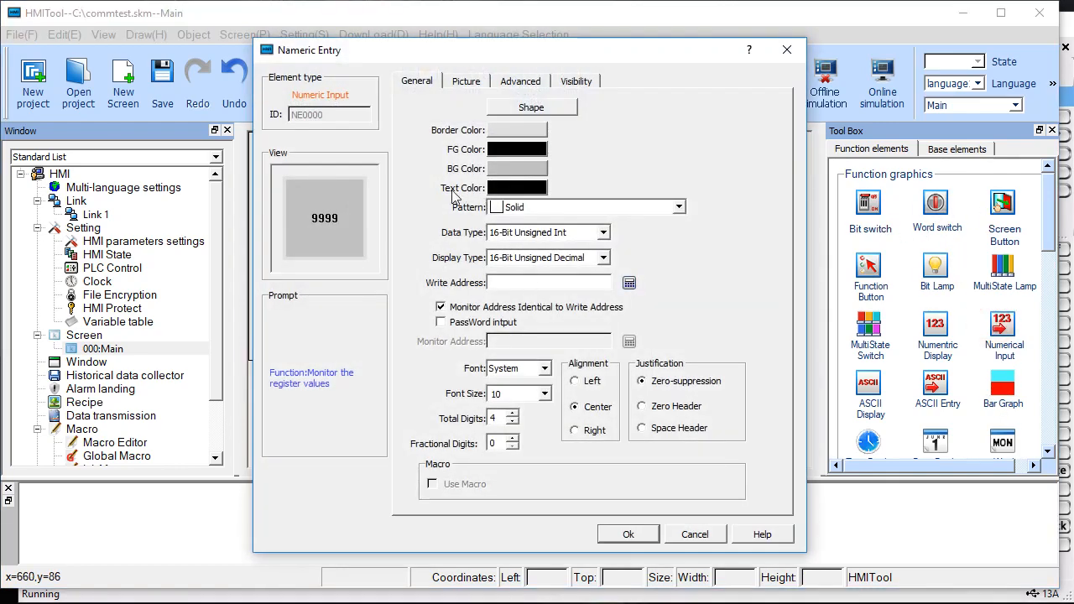
click(537, 239)
click(533, 317)
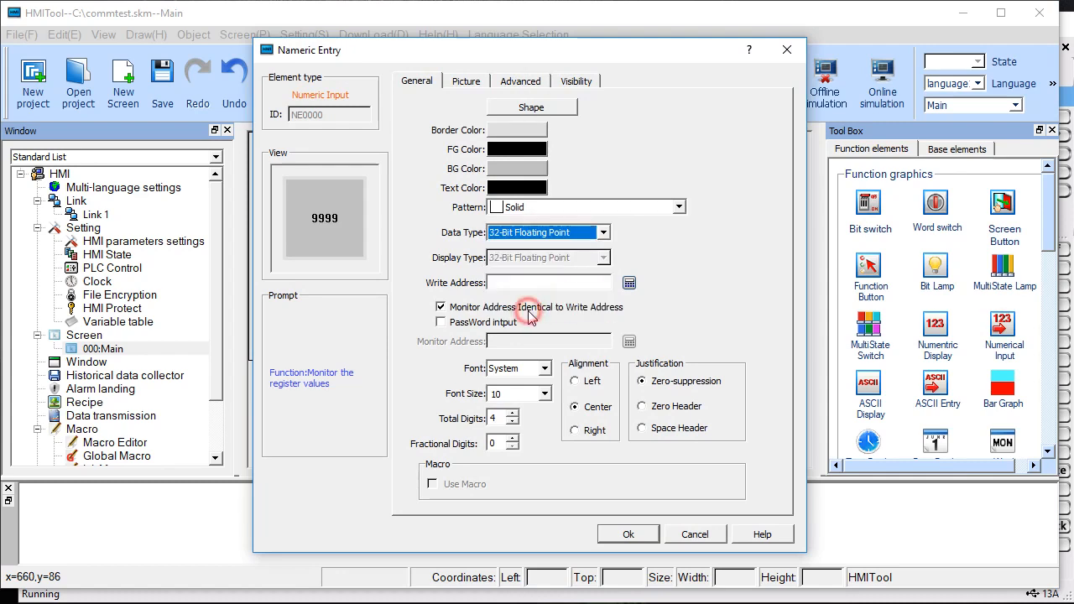
click(514, 283)
text(4x2)
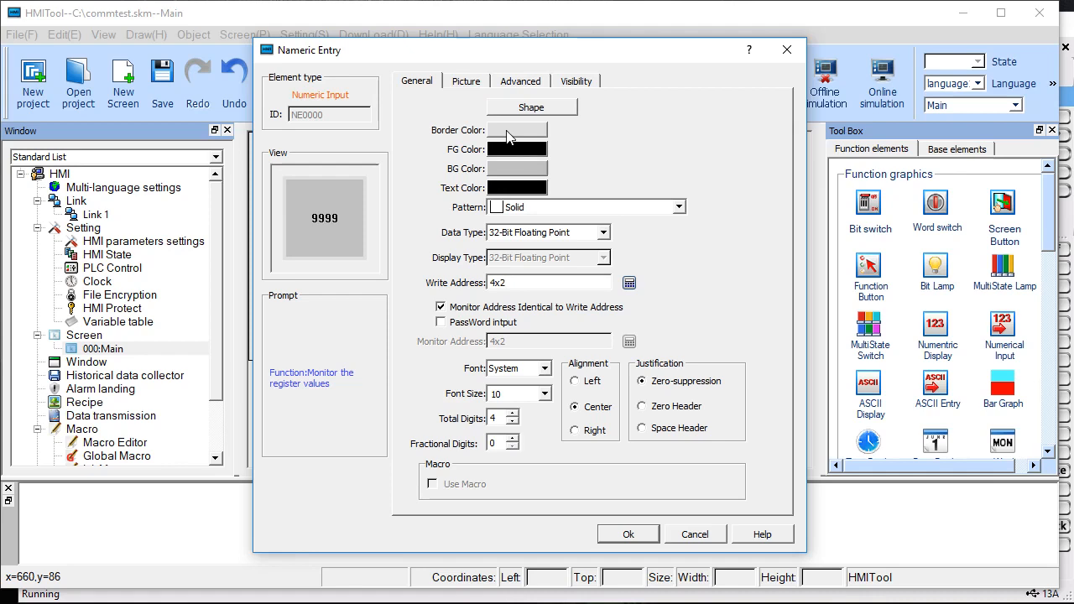
- Give the numerical input a white background and place it below the numeric display at about left 271, top 127
click(509, 170)
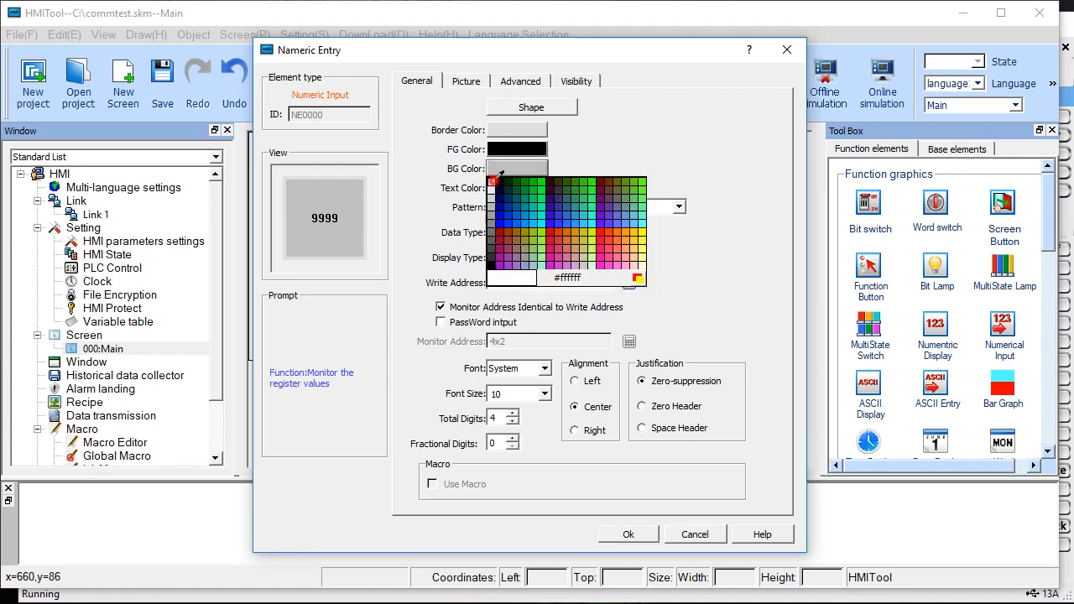
click(494, 180)
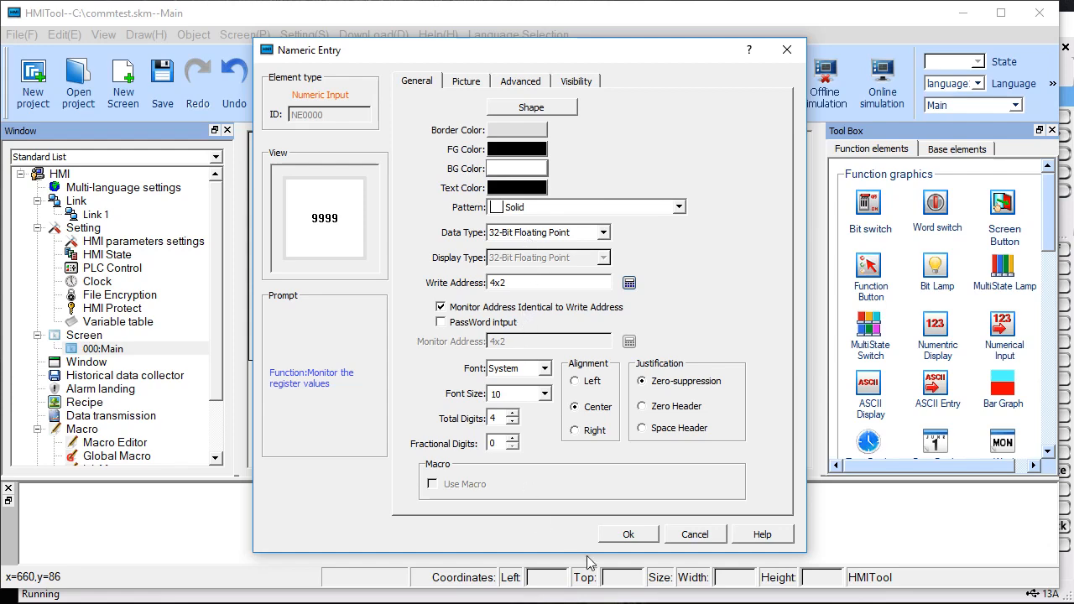
click(629, 534)
click(473, 229)
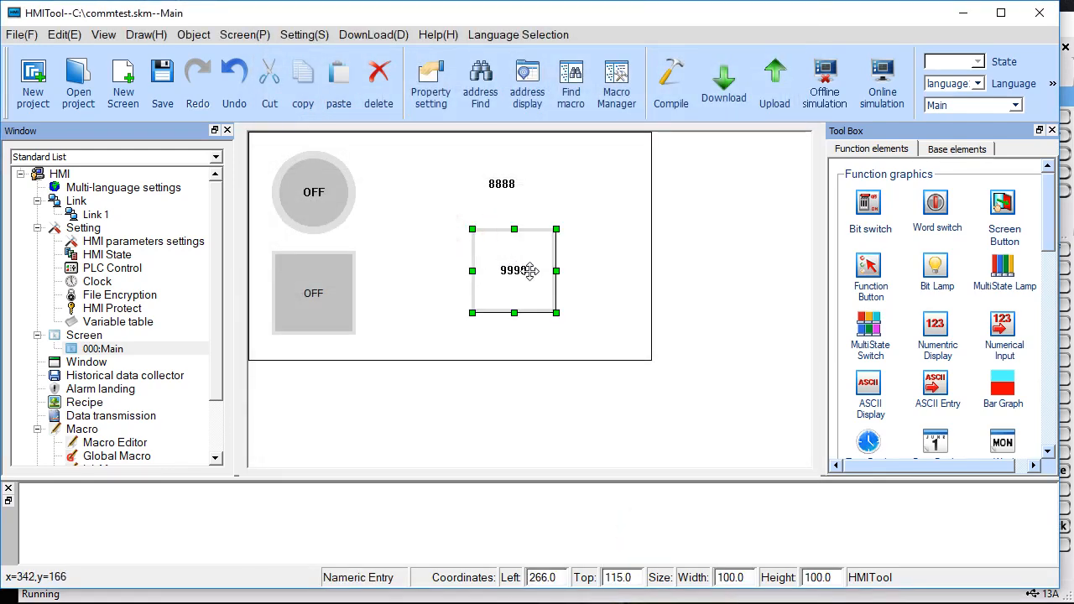
drag(531, 272, 533, 282)
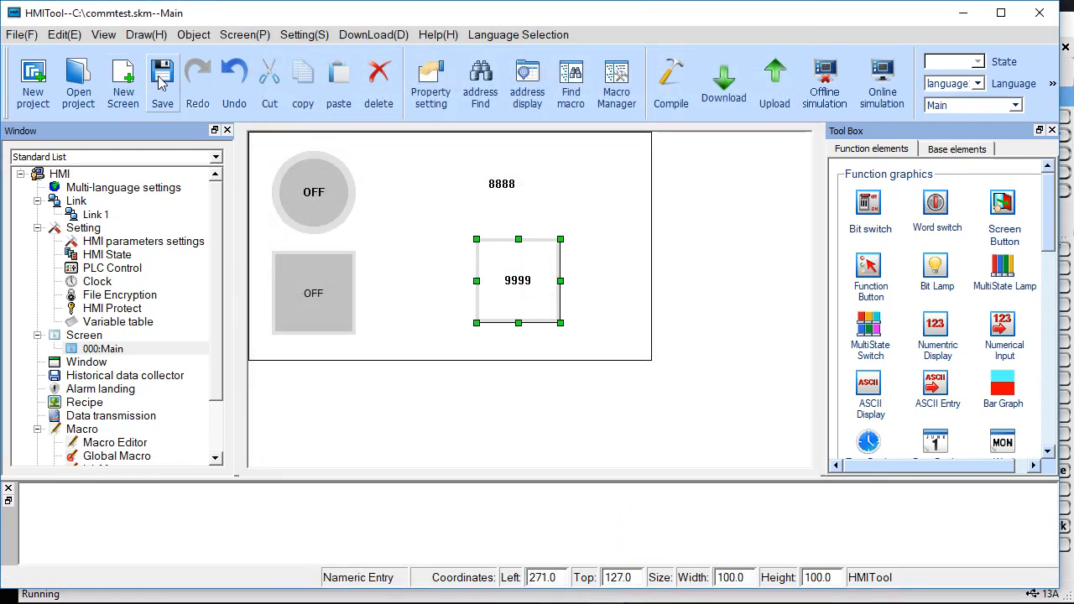
- Save the project and download it to the HMI over USB, retrying the transfer if the connection fails
click(723, 82)
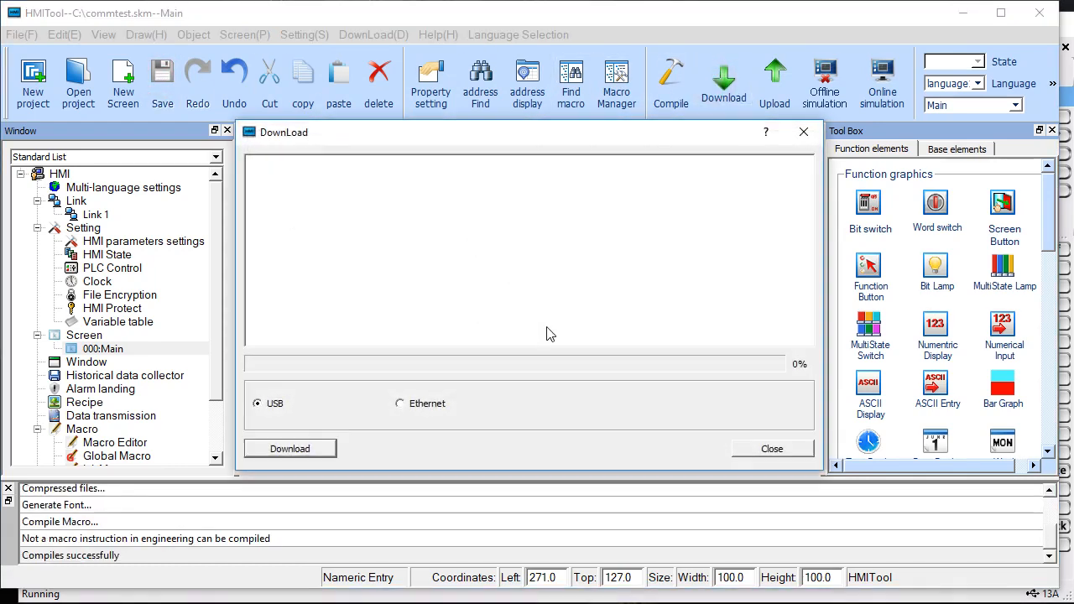
click(318, 452)
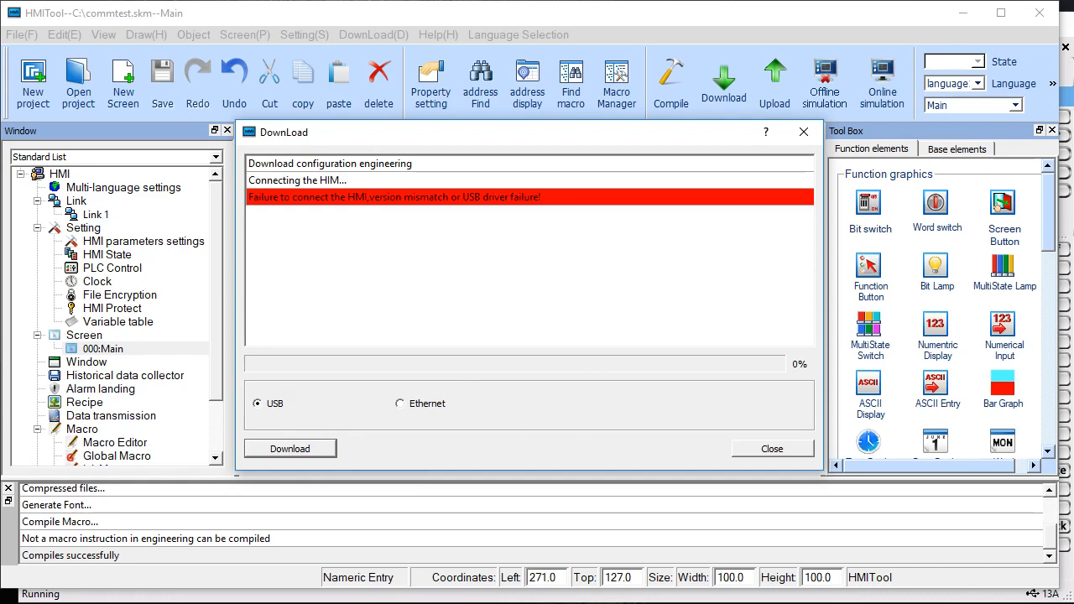
click(1003, 1)
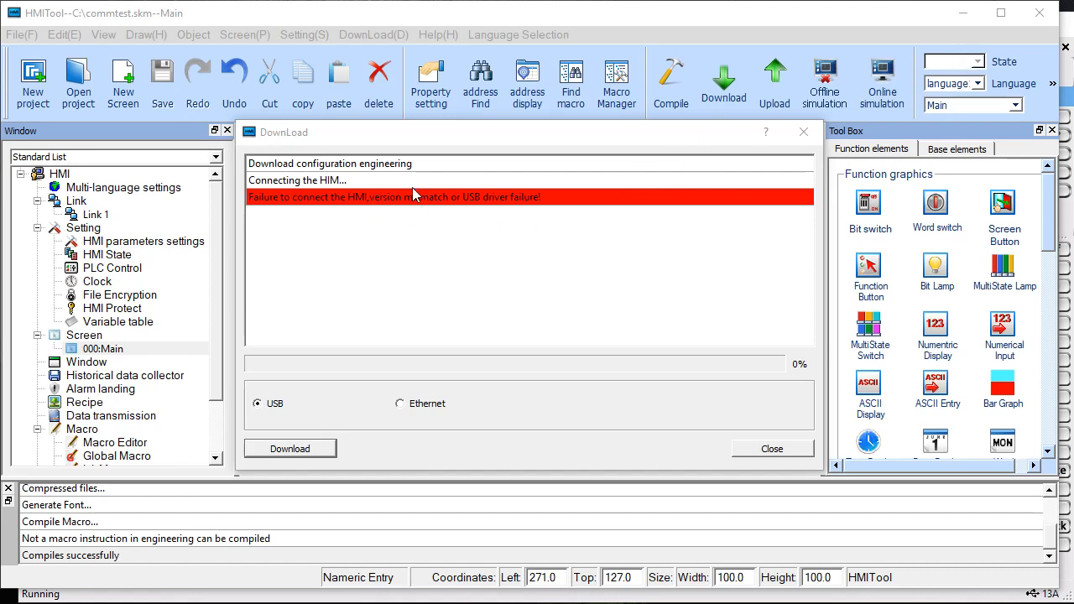
click(326, 450)
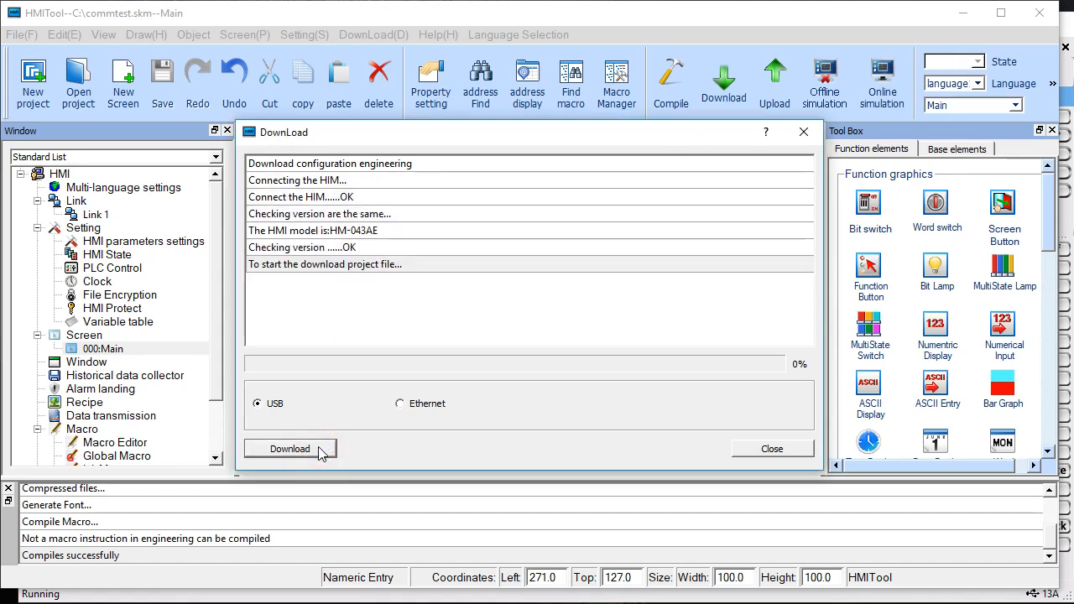
click(522, 322)
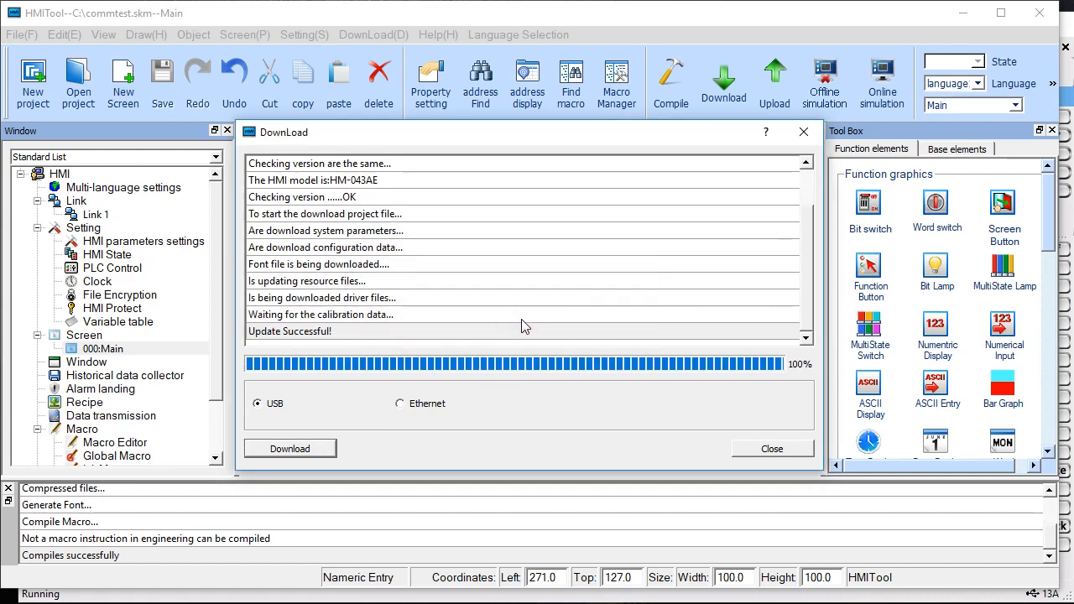
click(758, 445)
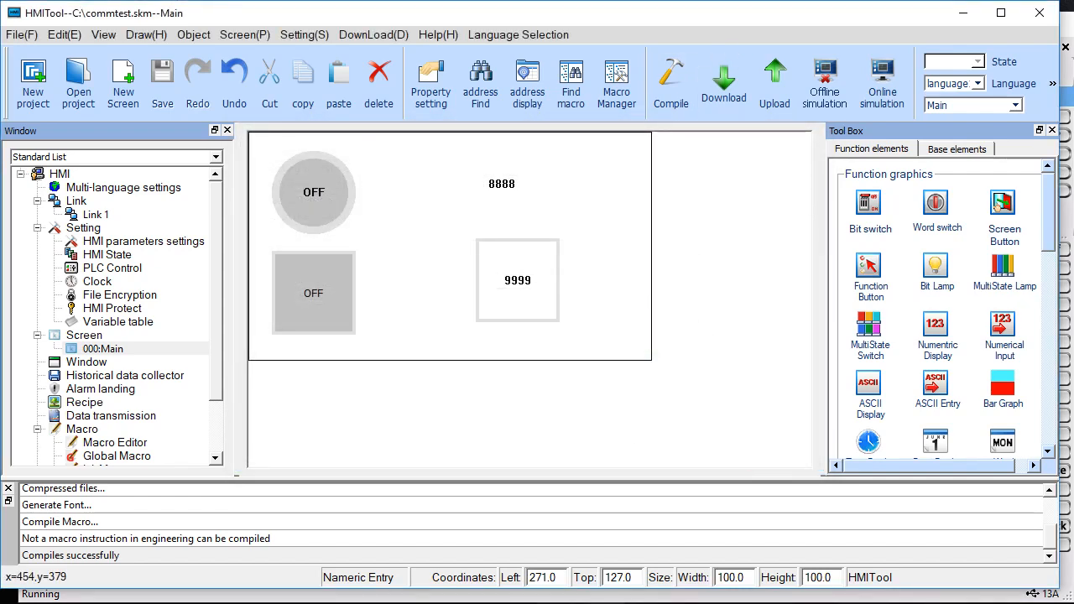
- Switch to Velocio Flow Builder and turn on debug mode for the running vProject2 program
click(1062, 572)
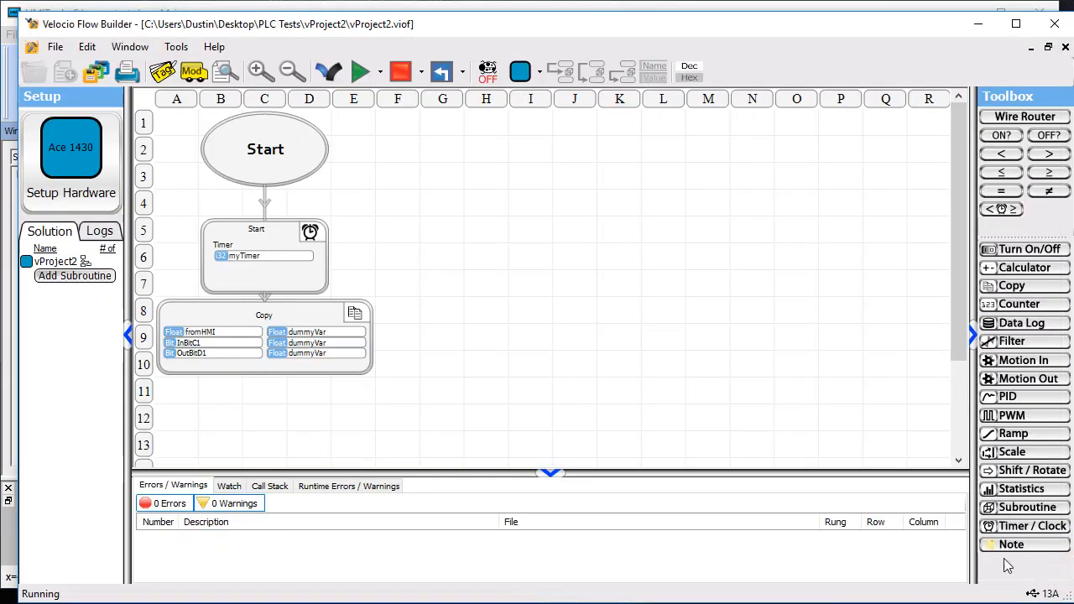
click(487, 73)
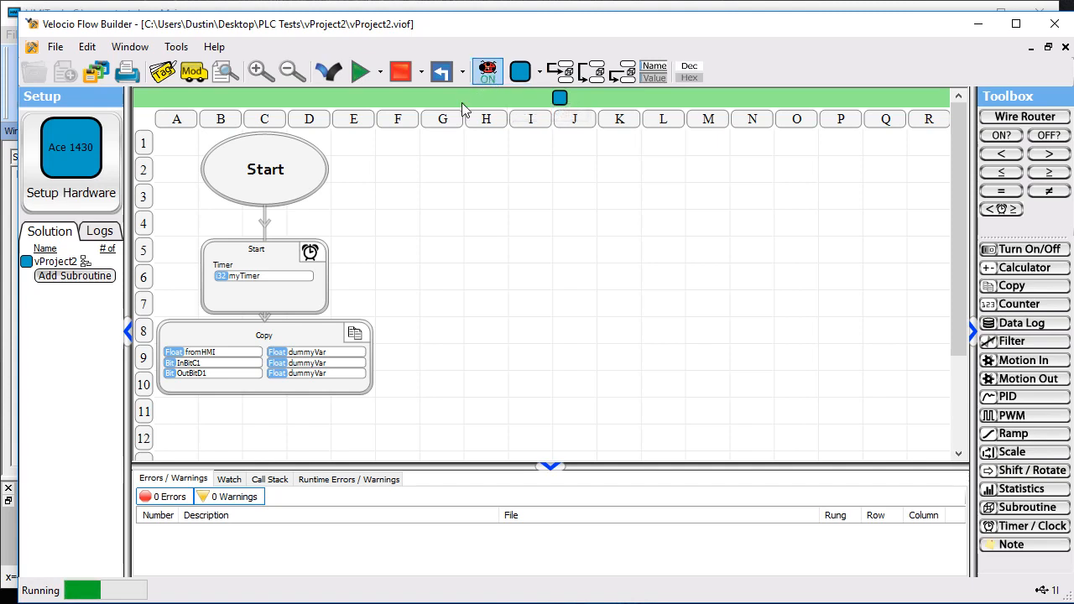
- Restart debug mode for vProject2 and display live tag values instead of tag names in the flow chart
click(489, 73)
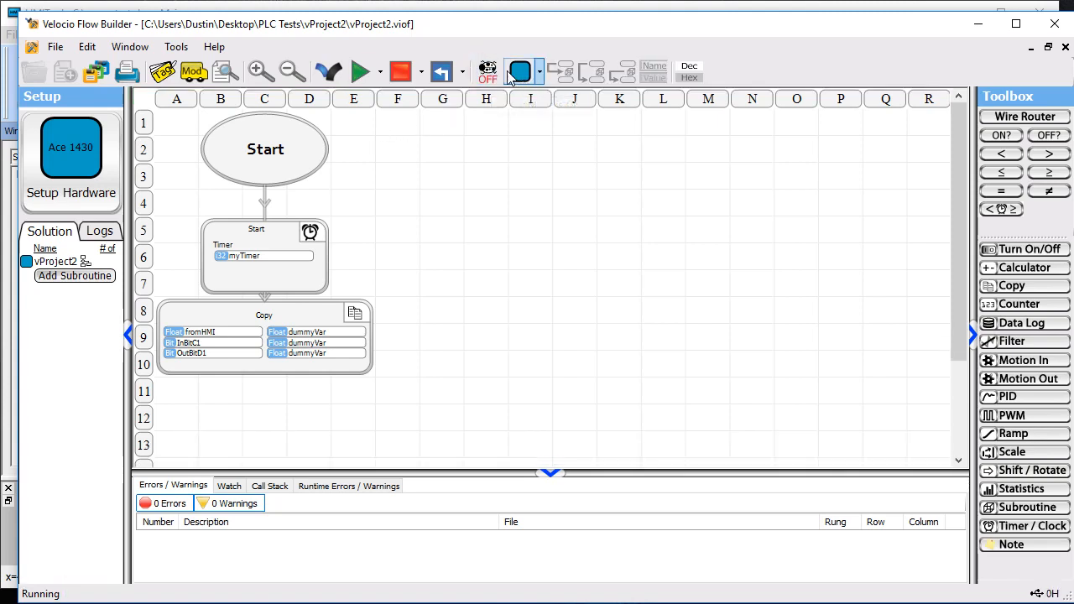
click(654, 78)
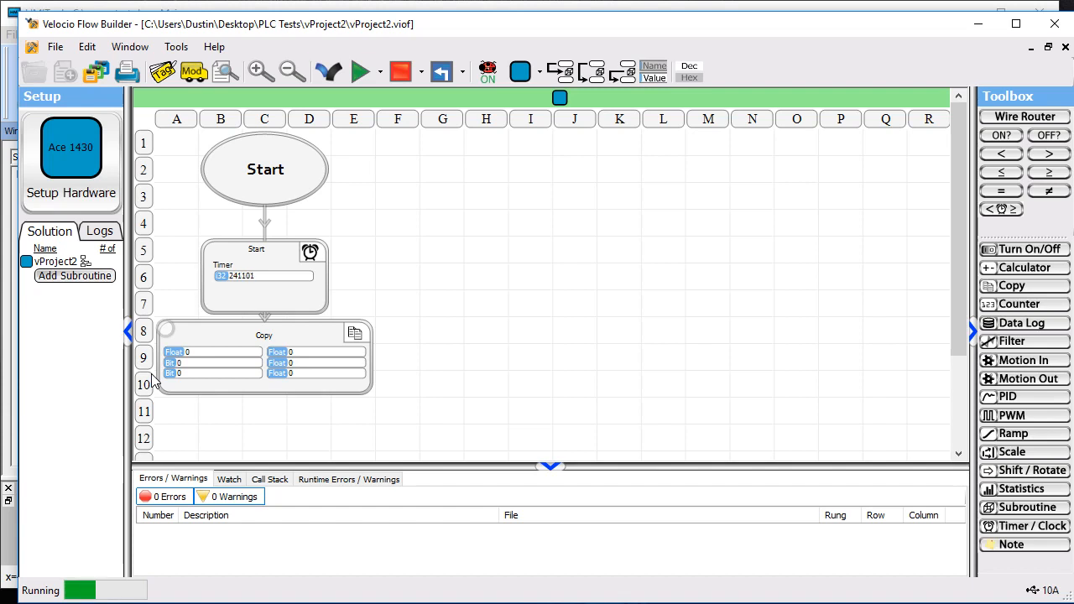
- Compare the HMI screen's switch, lamp, numeric display and numerical input in HMITool with the live tag values in Velocio Flow Builder
click(32, 8)
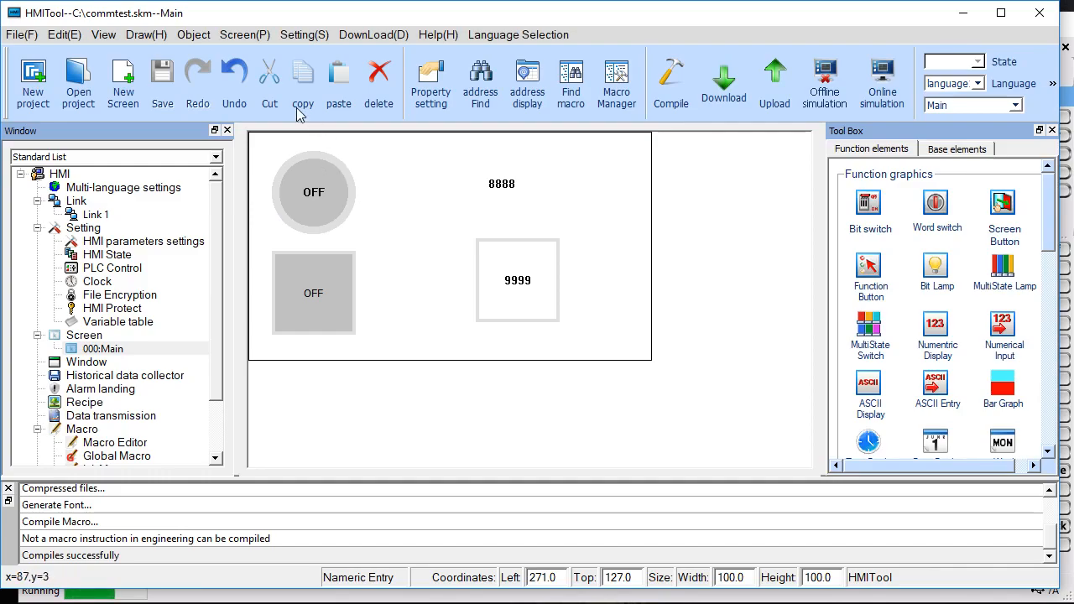
click(210, 597)
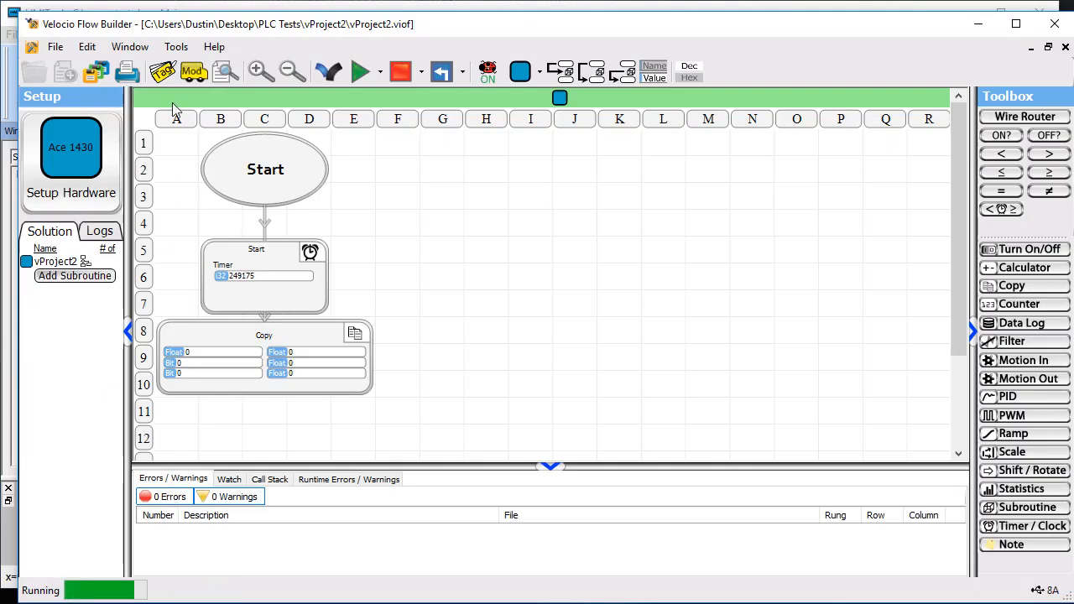
drag(181, 30, 204, 42)
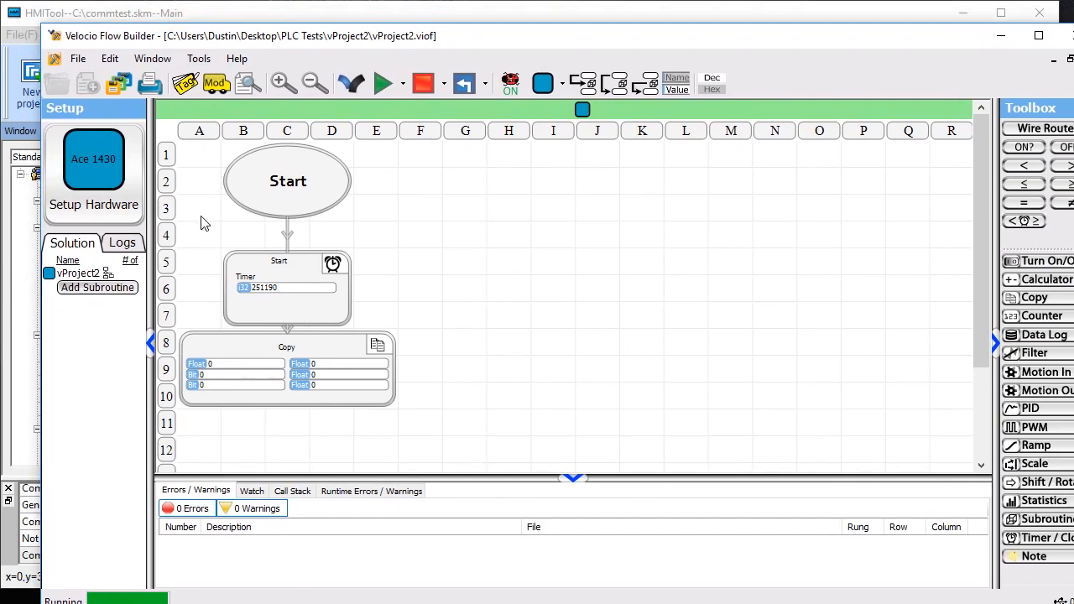
click(32, 283)
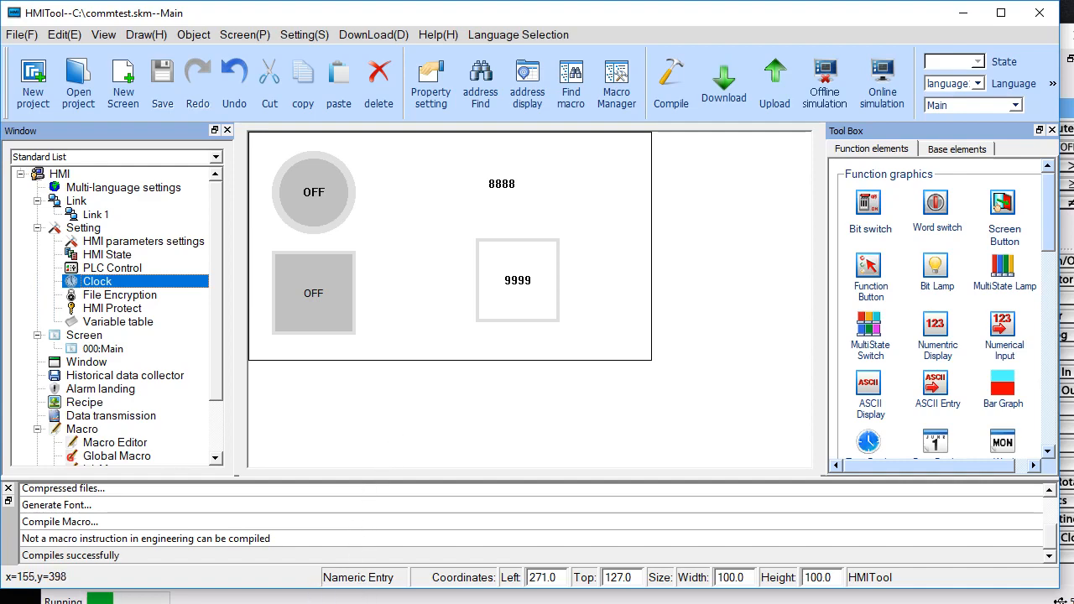
click(309, 599)
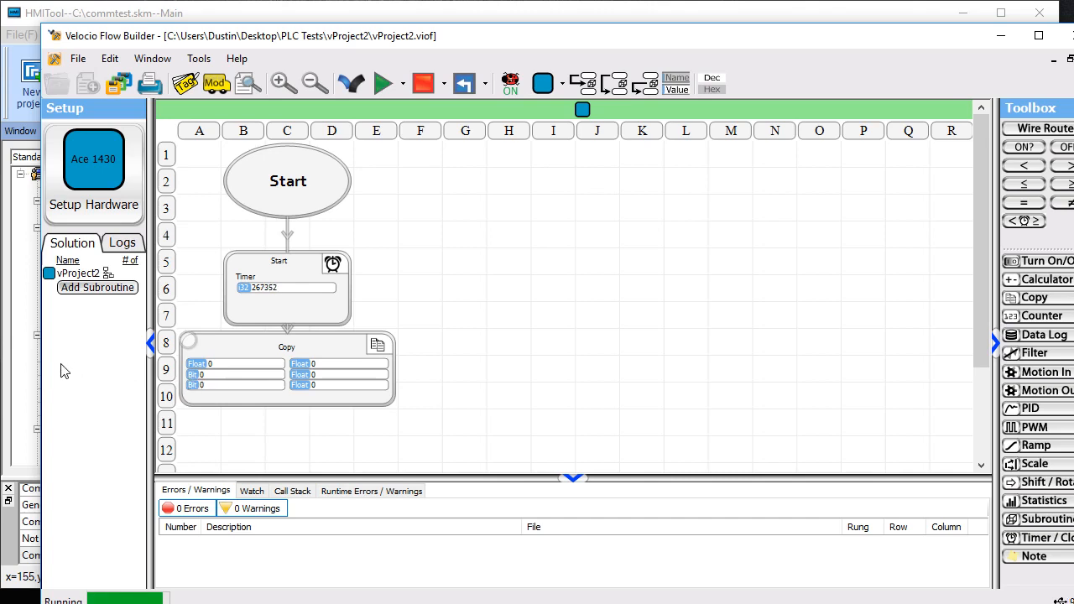
click(25, 379)
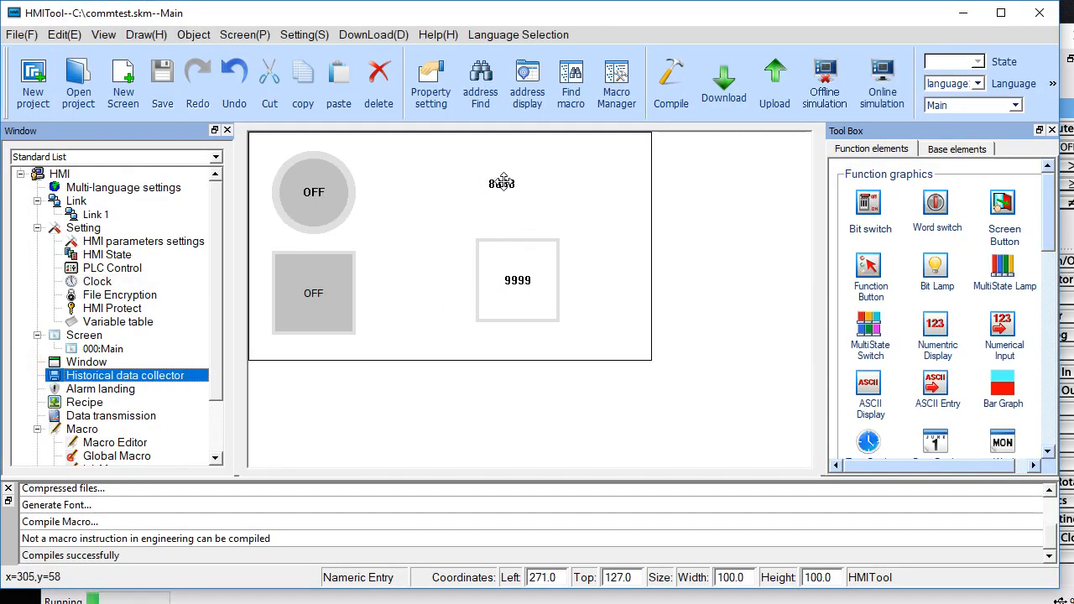
click(1066, 237)
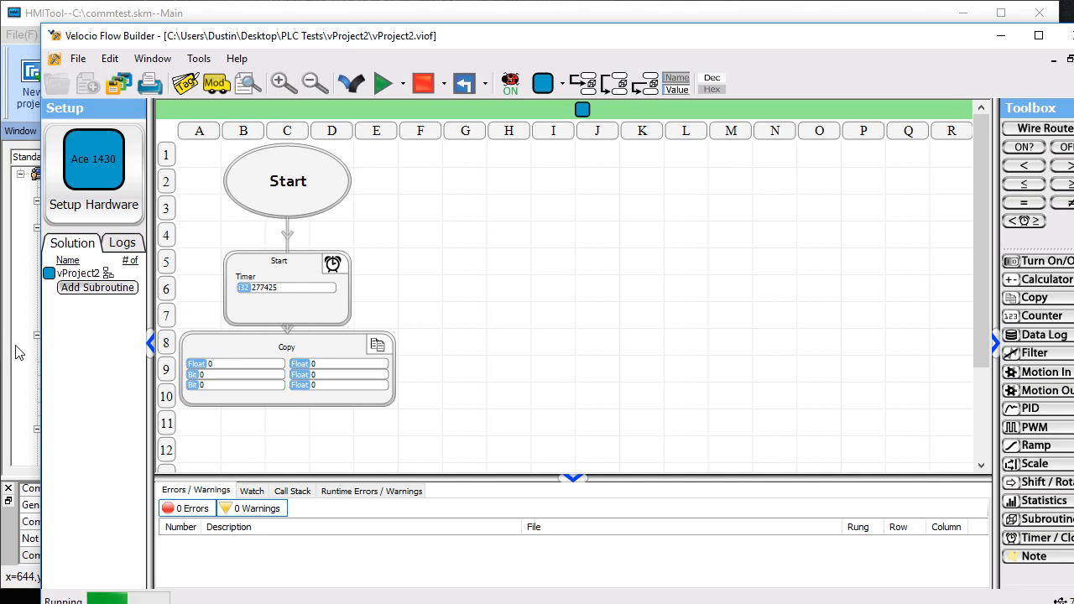
click(11, 421)
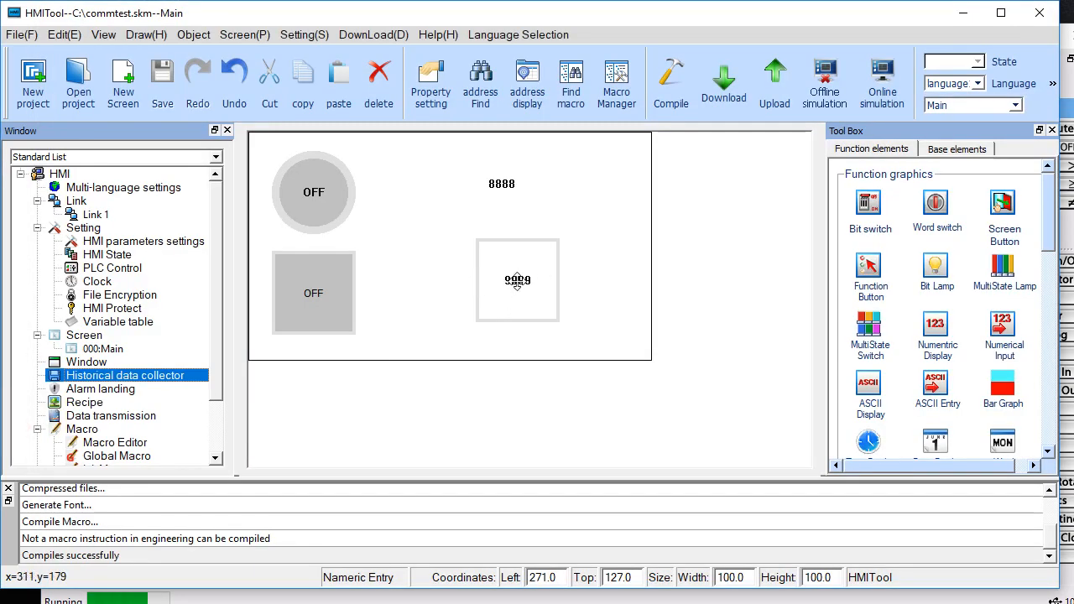
click(1070, 236)
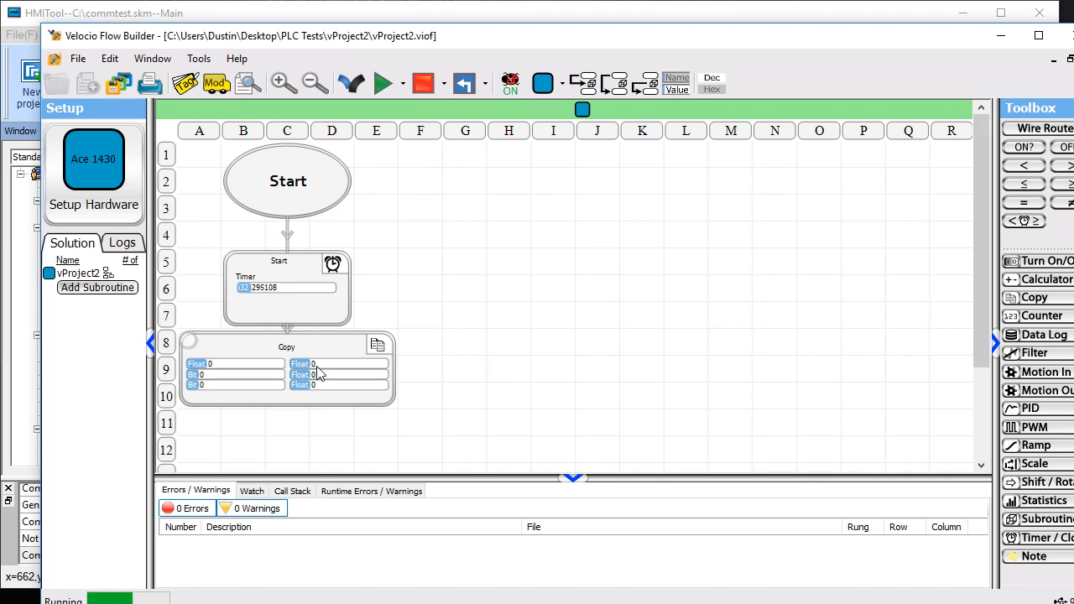
- Move the Flow Builder window aside and check the numerical input's data type and write address in HMITool
drag(395, 36, 673, 186)
click(550, 20)
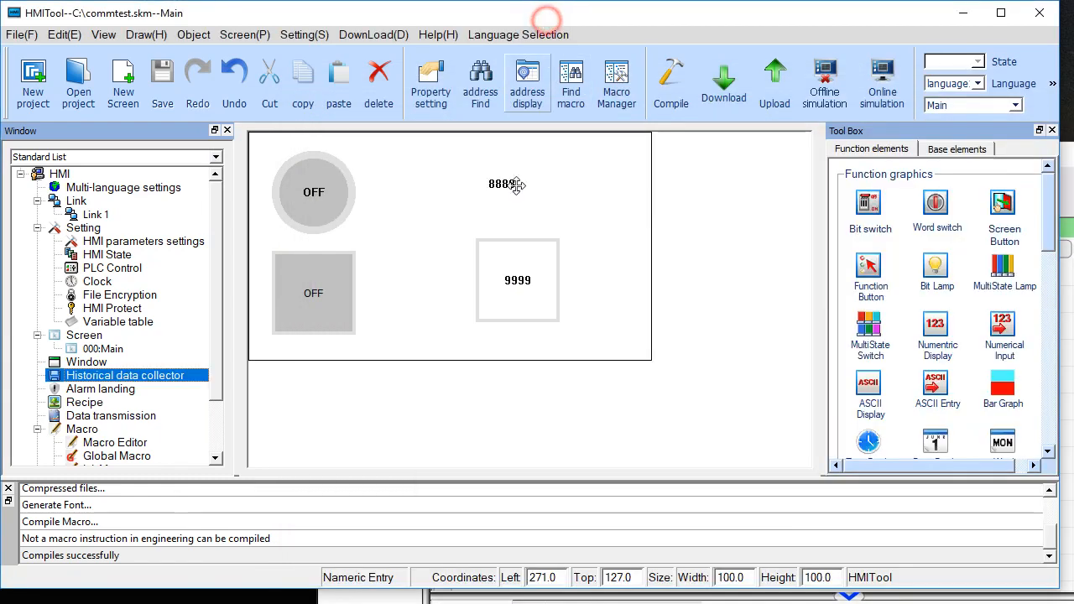
click(531, 263)
double_click(531, 263)
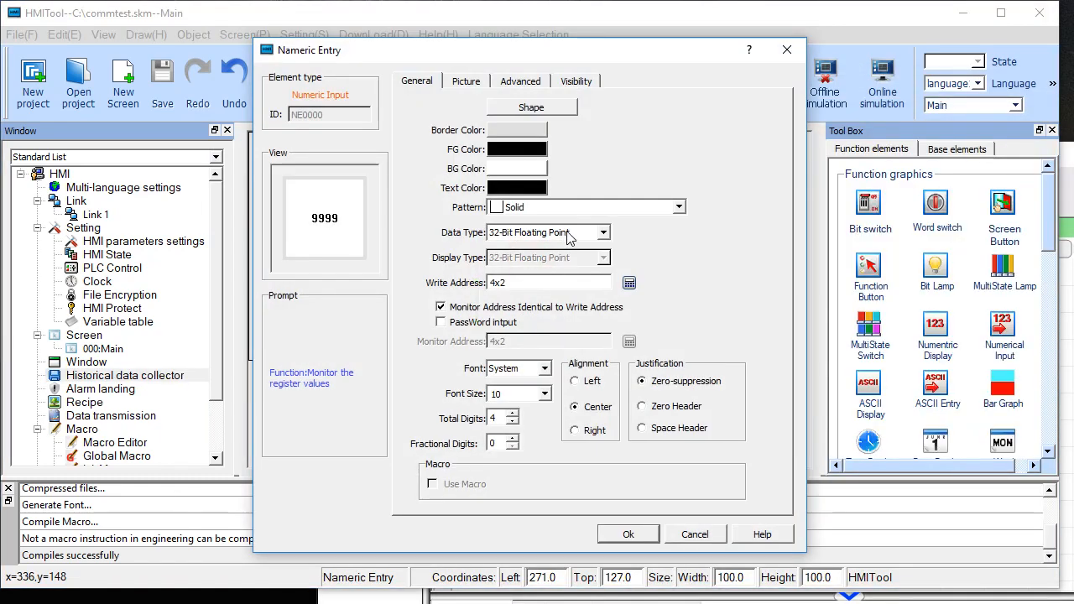
- Switch to Velocio Flow Builder, mark the float tag fromHMI as Remote Writable from its Modbus entry, and accept the Modbus settings
click(1068, 181)
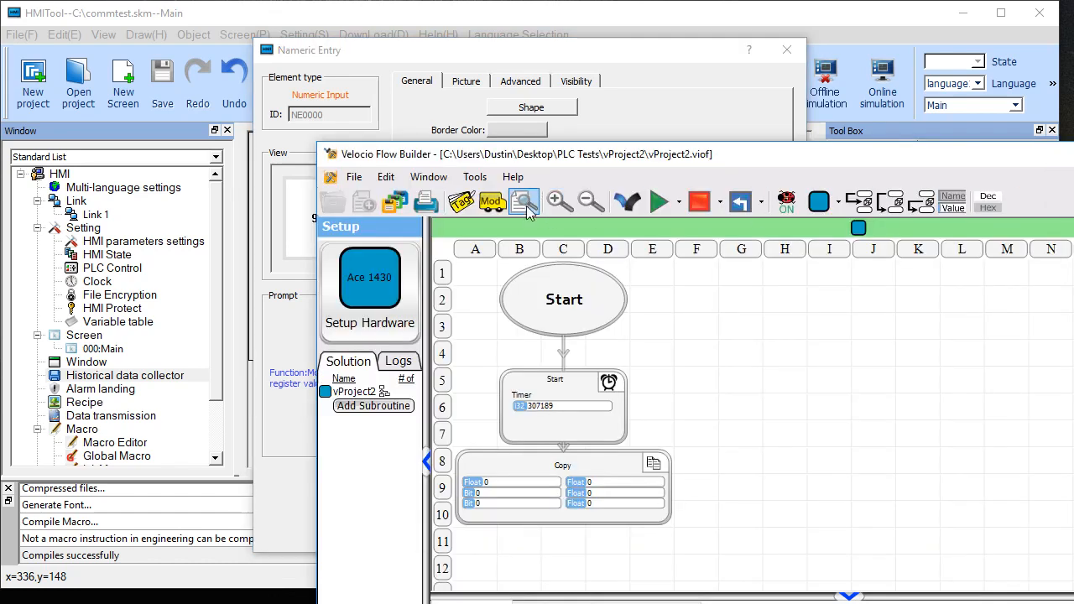
click(491, 202)
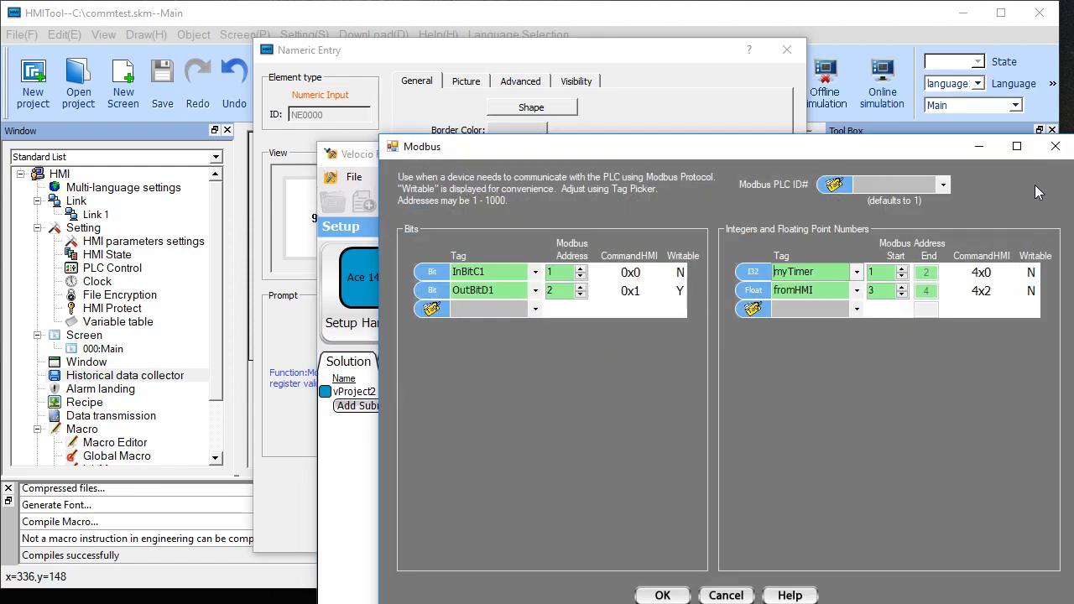
click(754, 290)
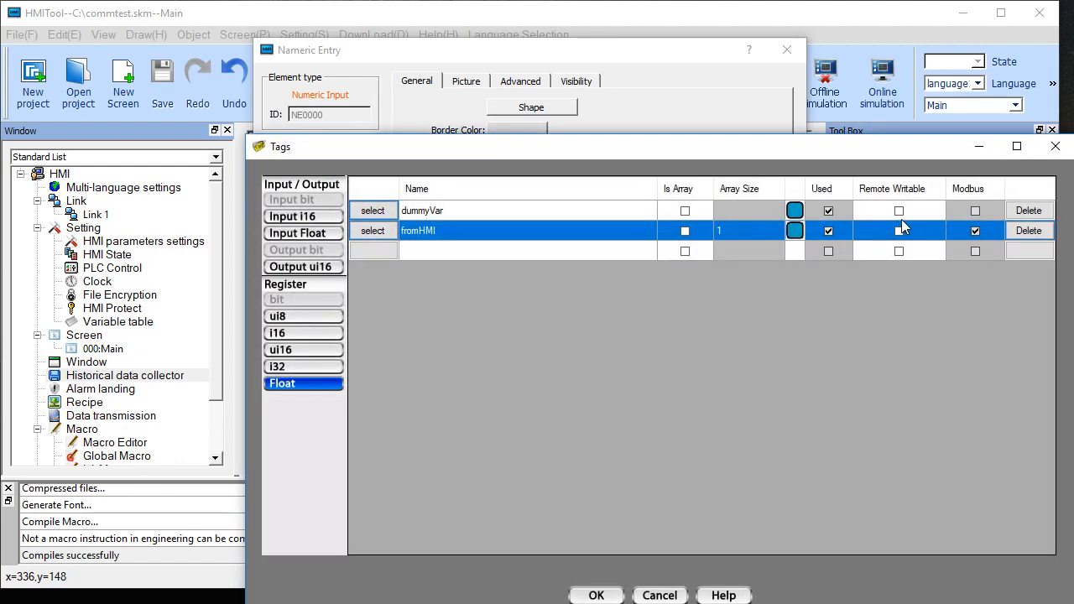
click(899, 231)
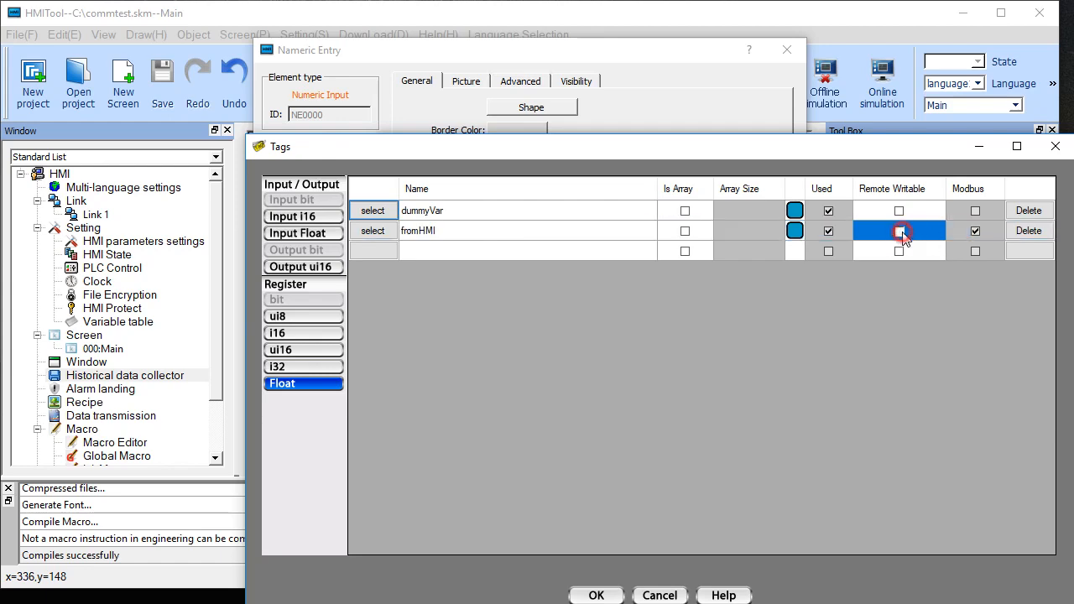
click(596, 595)
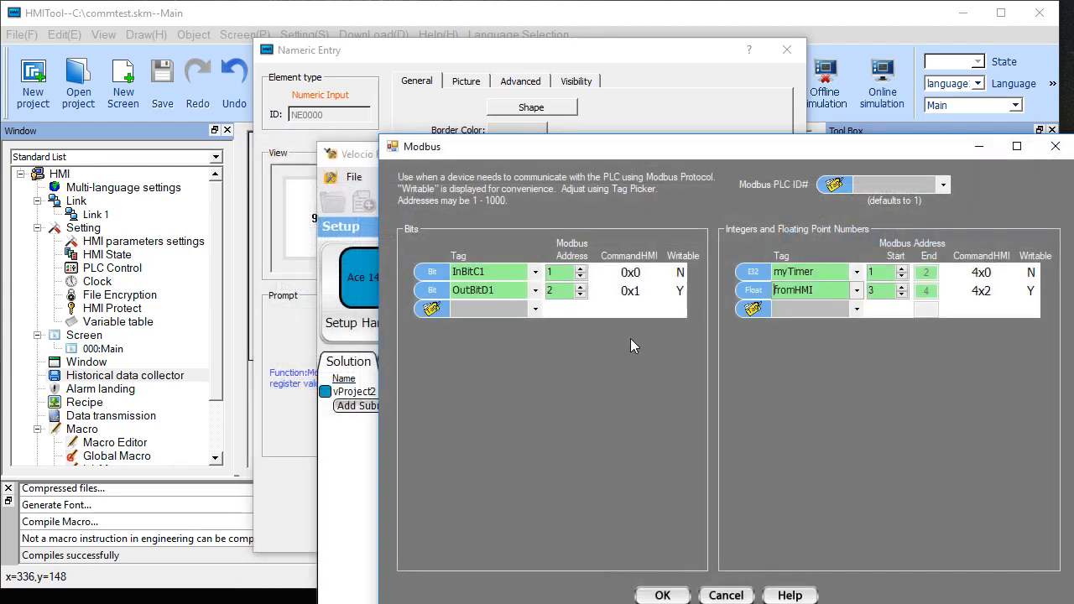
click(662, 596)
- Program the PLC with the updated vProject2 and turn debug mode back on
click(628, 200)
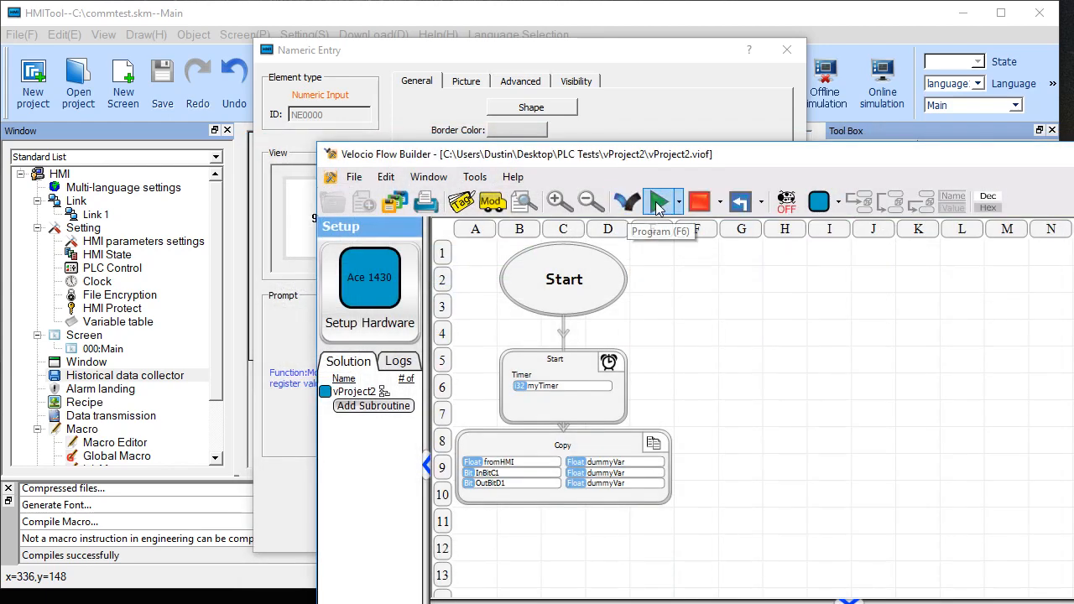
click(787, 203)
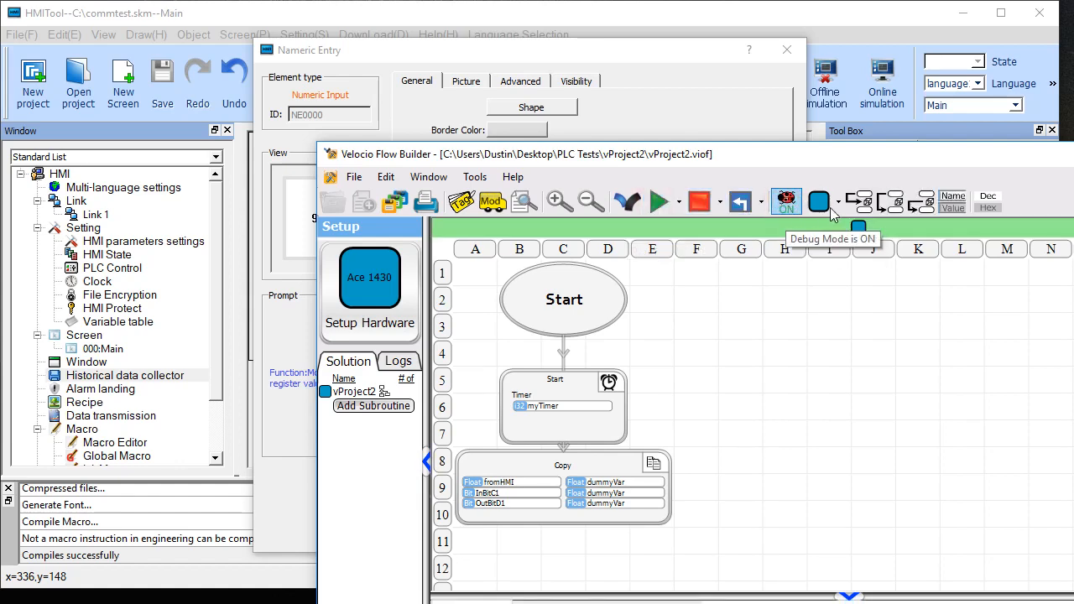
- Close the numerical input's properties in HMITool and return to Velocio Flow Builder to view the live tag values
click(626, 114)
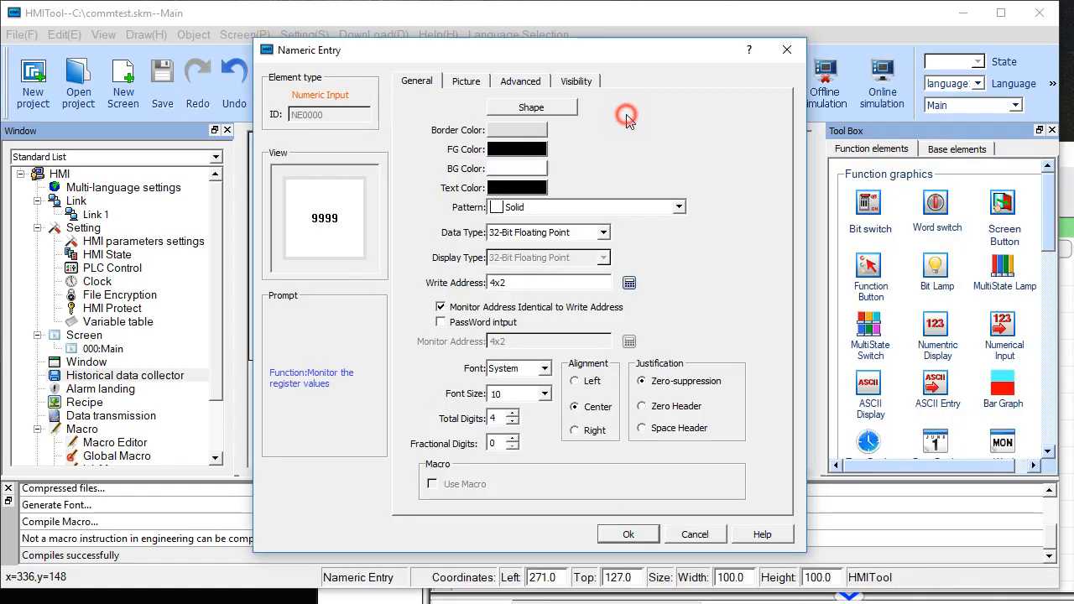
click(784, 49)
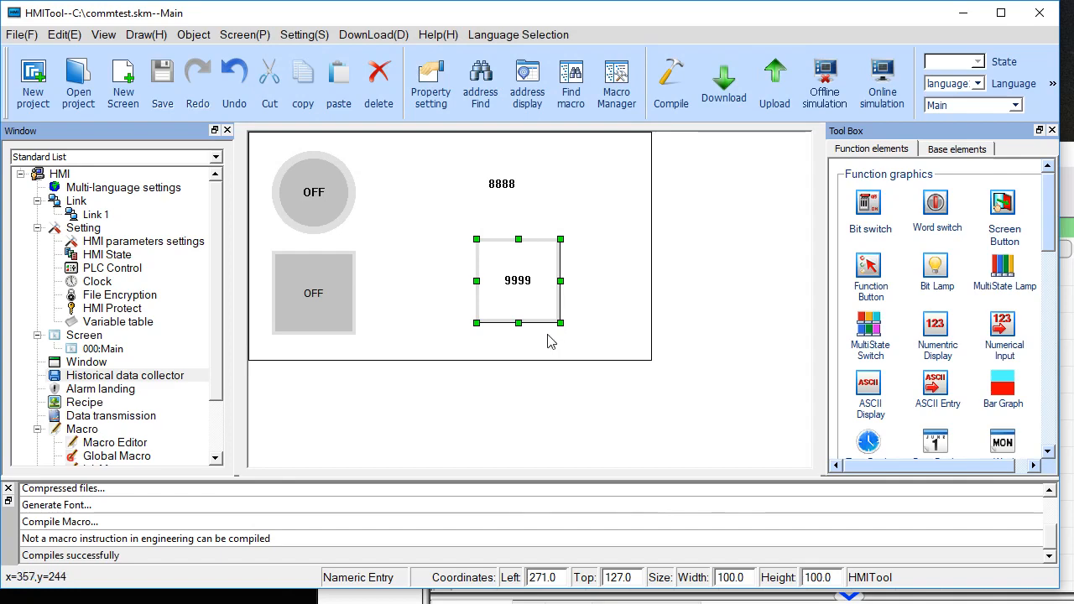
click(378, 598)
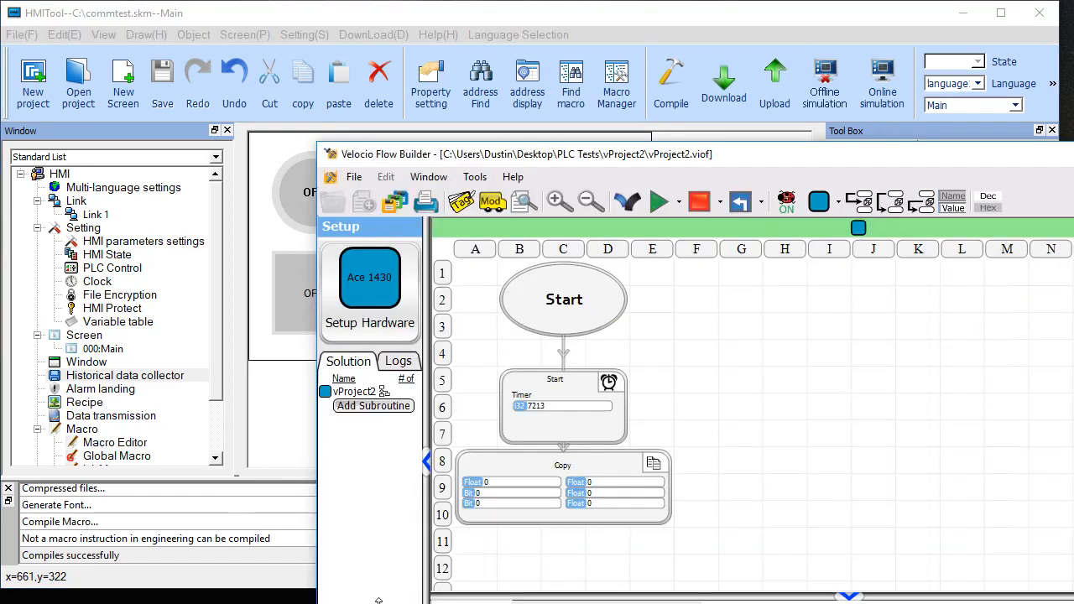
drag(844, 154, 677, 63)
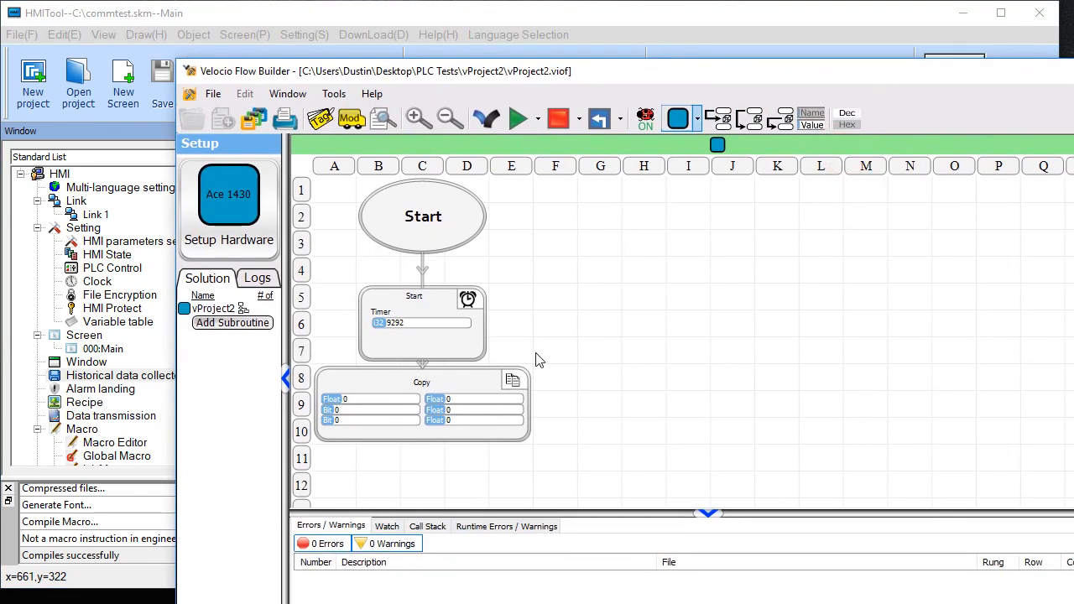